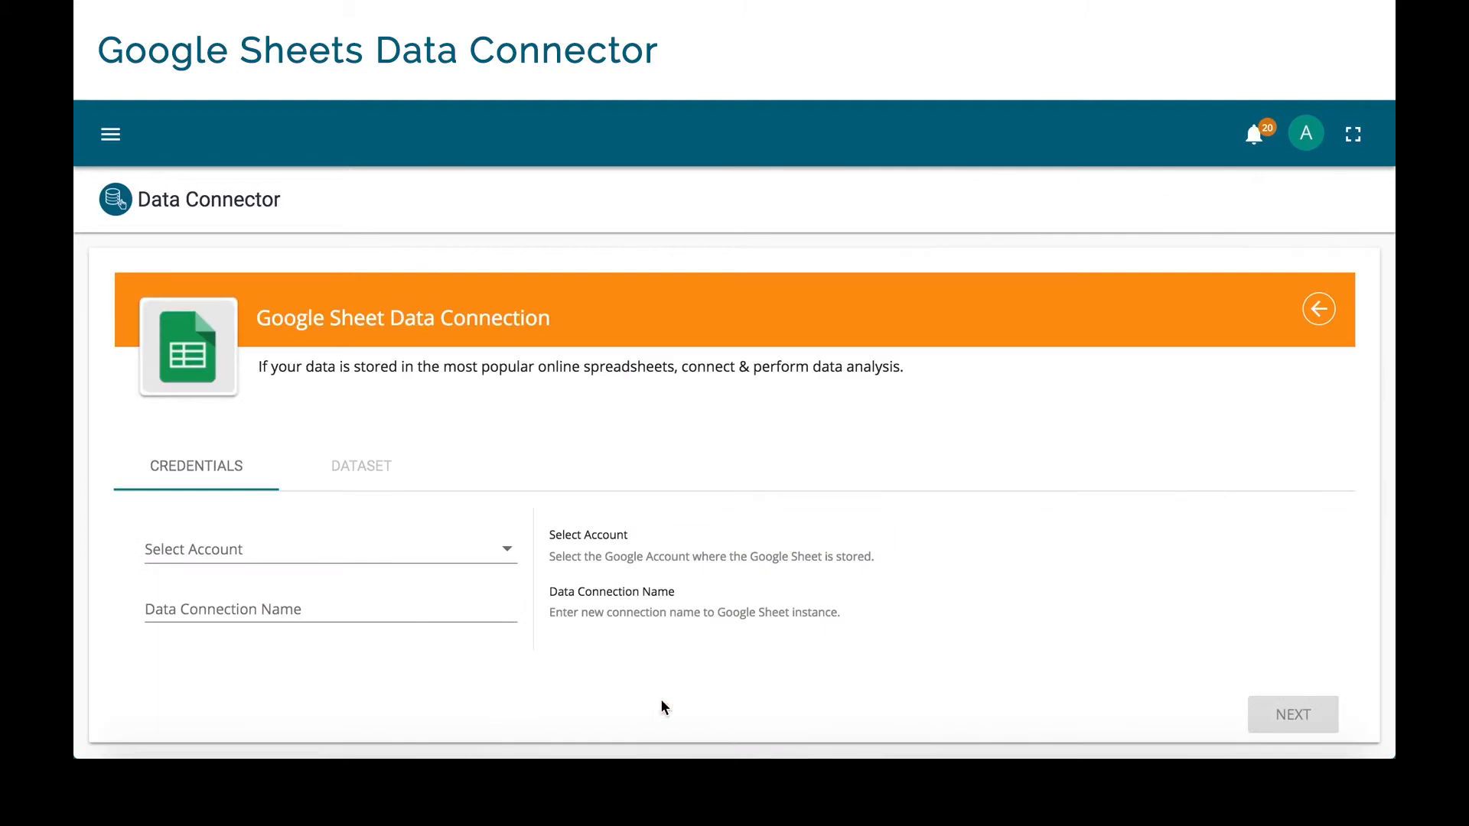
Select the existing Google account, name the data connection Google Sheets Report, and proceed to the dataset stage.
{"action": "left_click", "coordinate": [323, 551]}
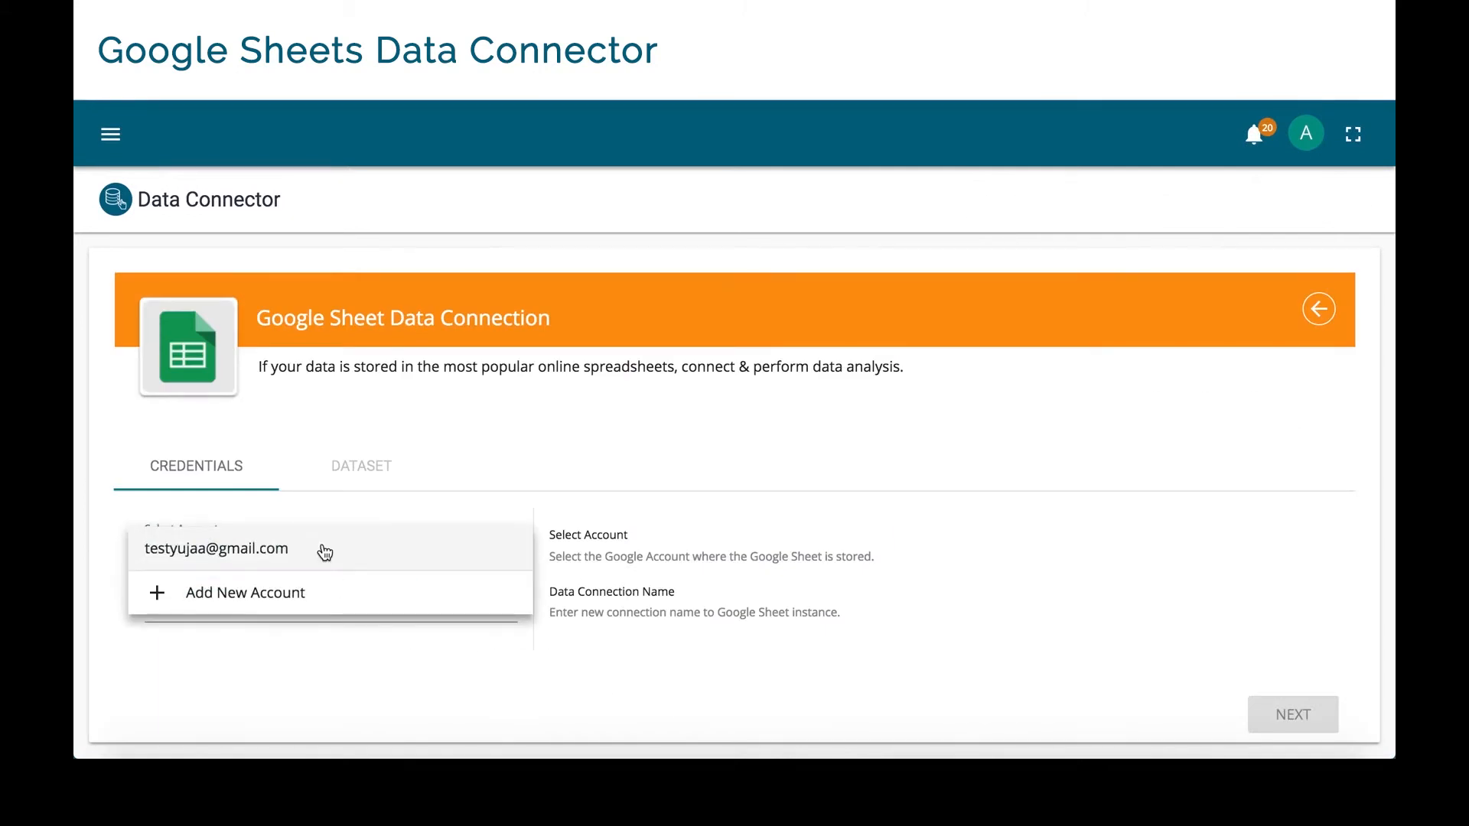
{"action": "left_click", "coordinate": [325, 551]}
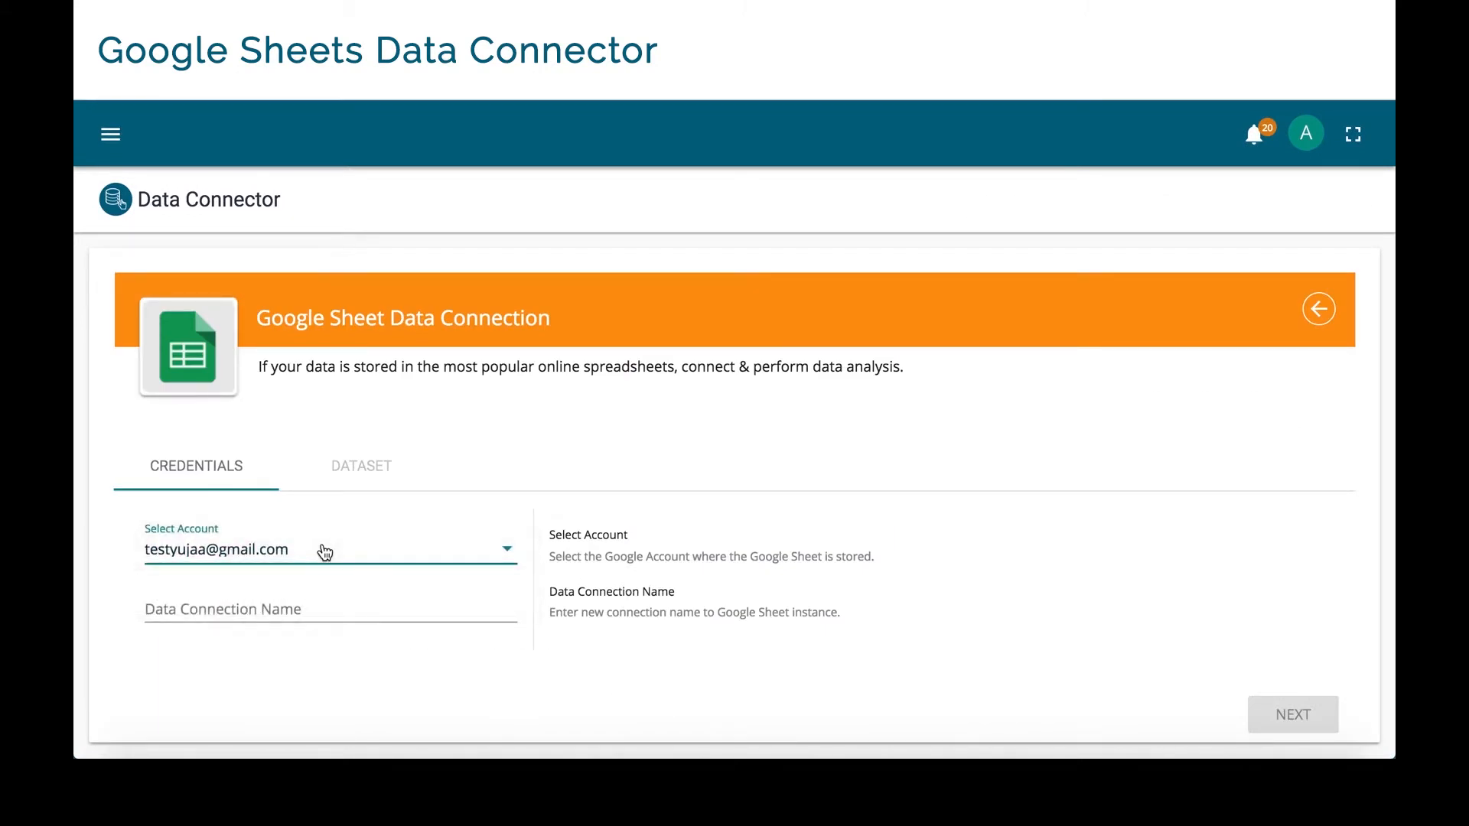
{"action": "left_click", "coordinate": [284, 610]}
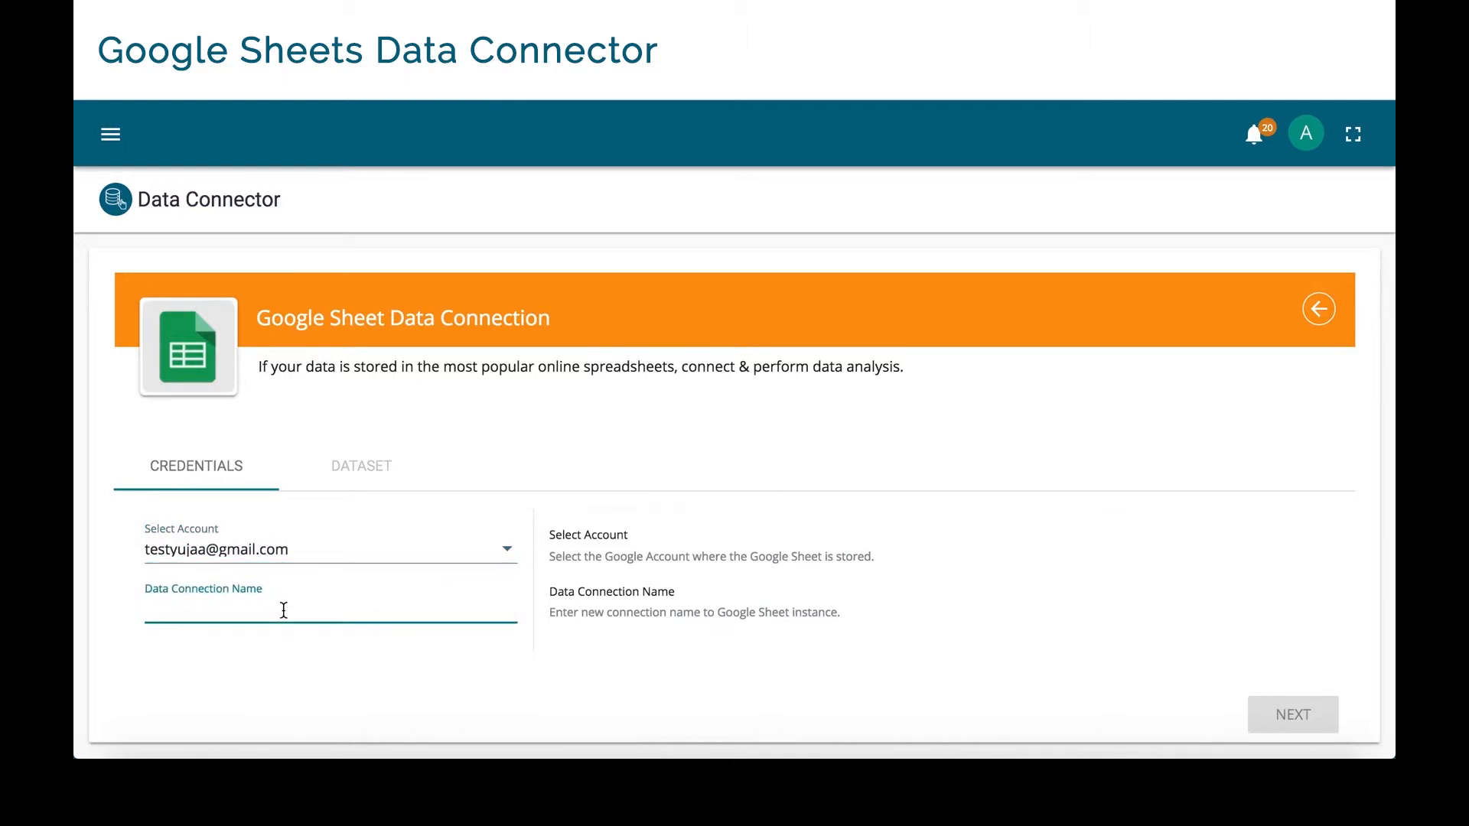
{"action": "type", "text": "Google Sheets Report"}
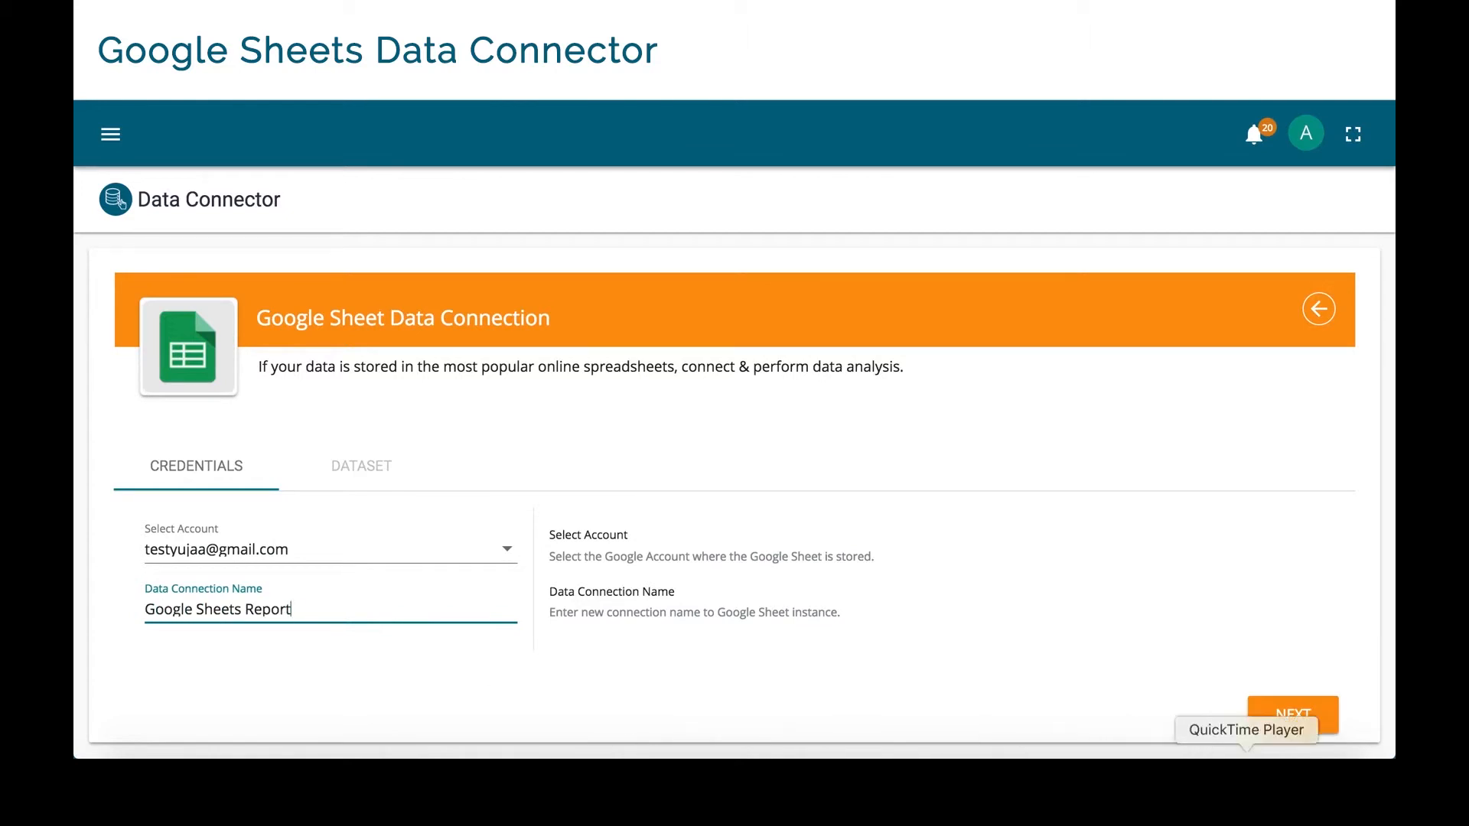
{"action": "left_click", "coordinate": [1289, 720]}
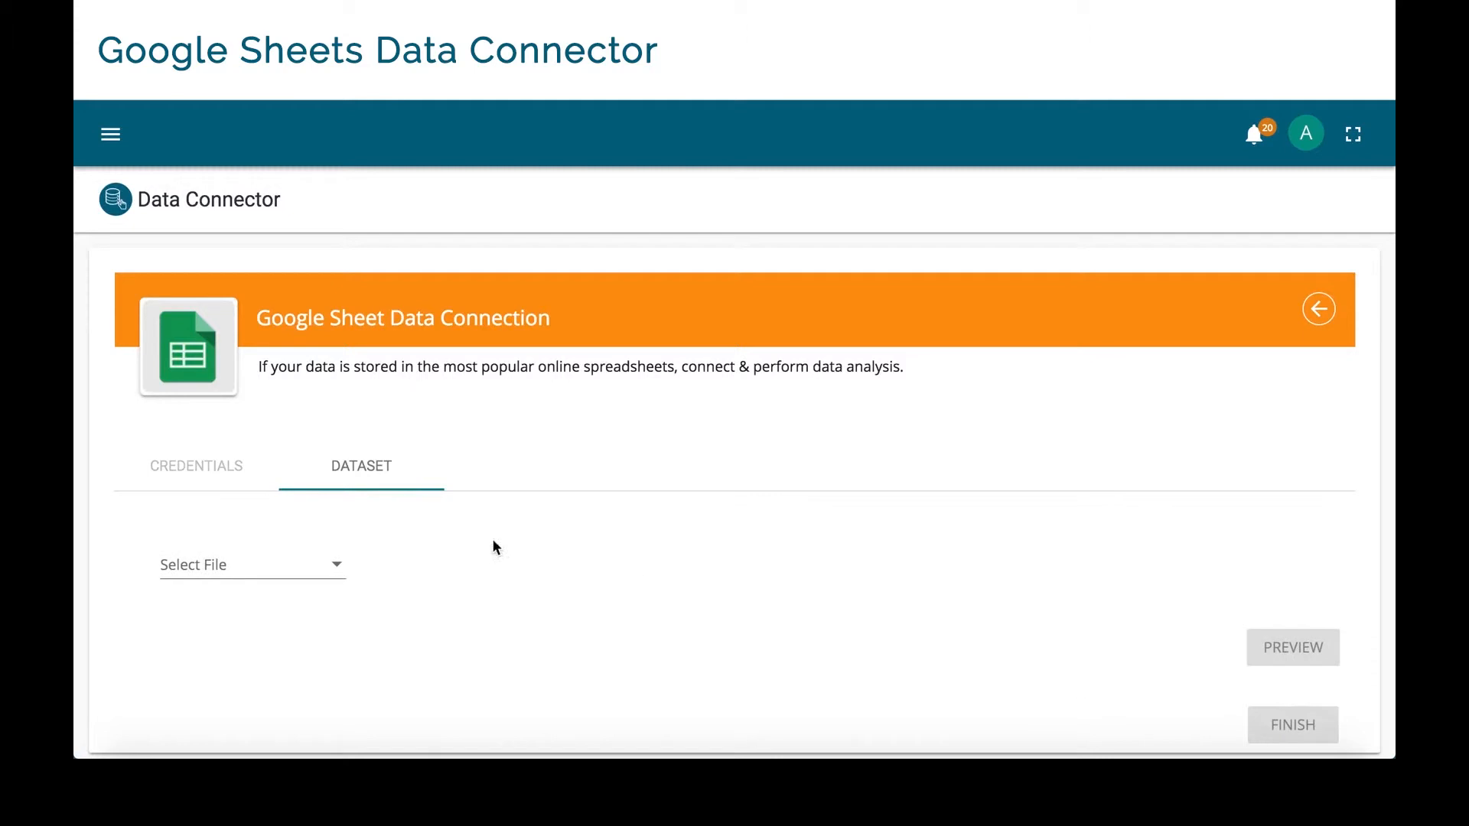
Choose Hiring Data.xlsx as the dataset file and Sheet1 as its sheet for the connection.
{"action": "left_click", "coordinate": [232, 578]}
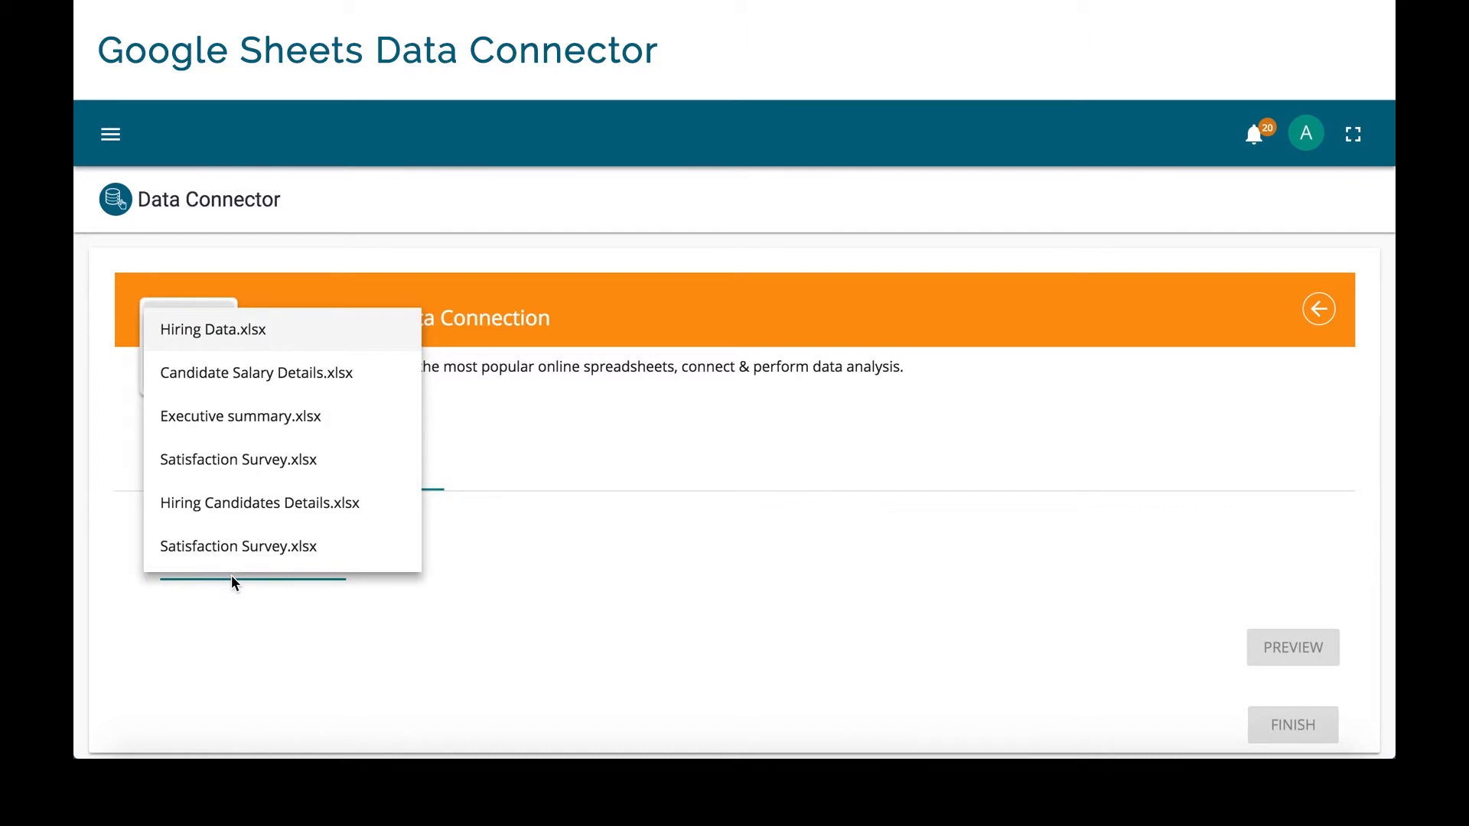
{"action": "left_click", "coordinate": [257, 335]}
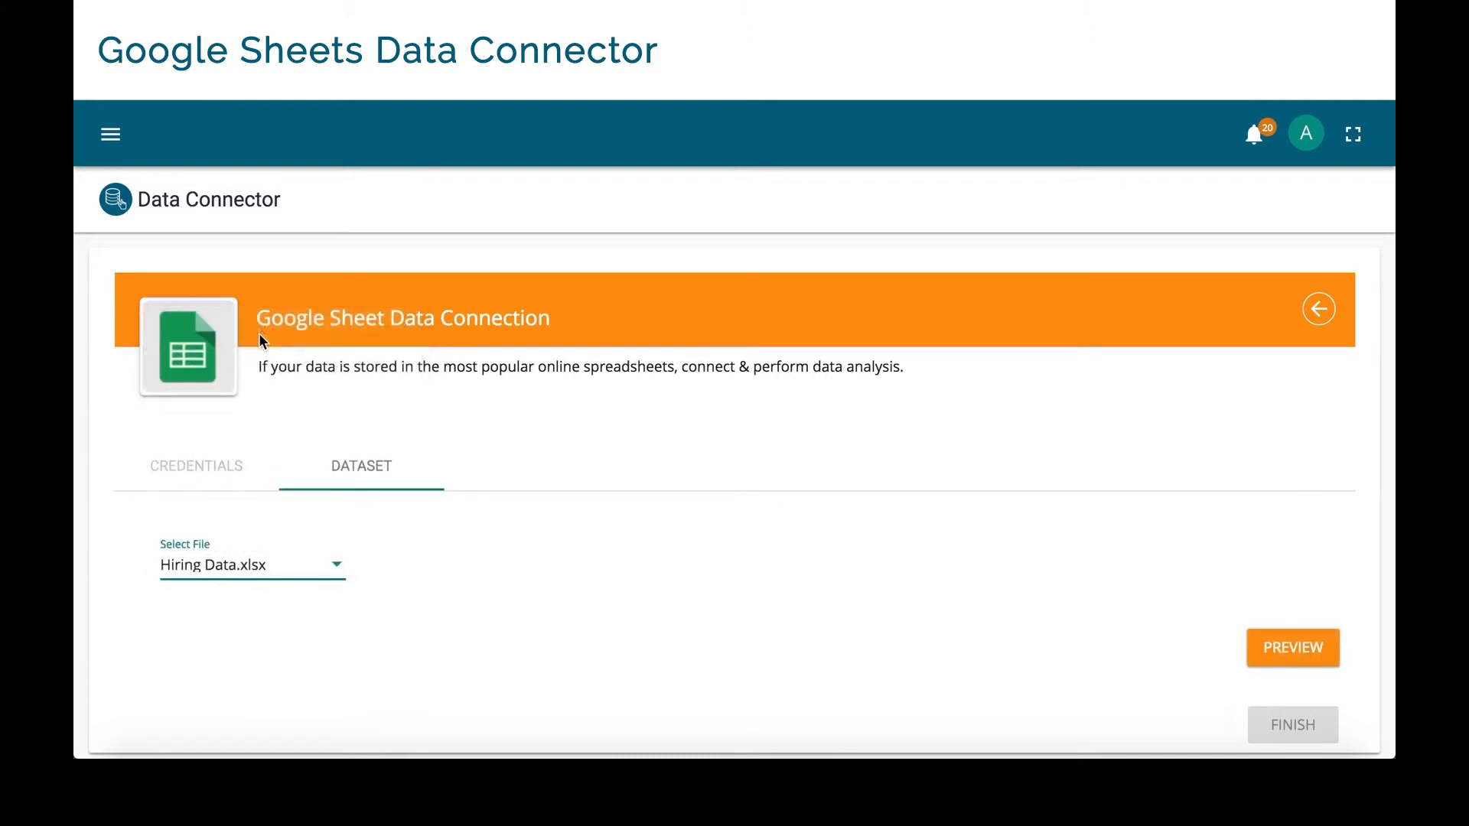
{"action": "left_click", "coordinate": [1278, 659]}
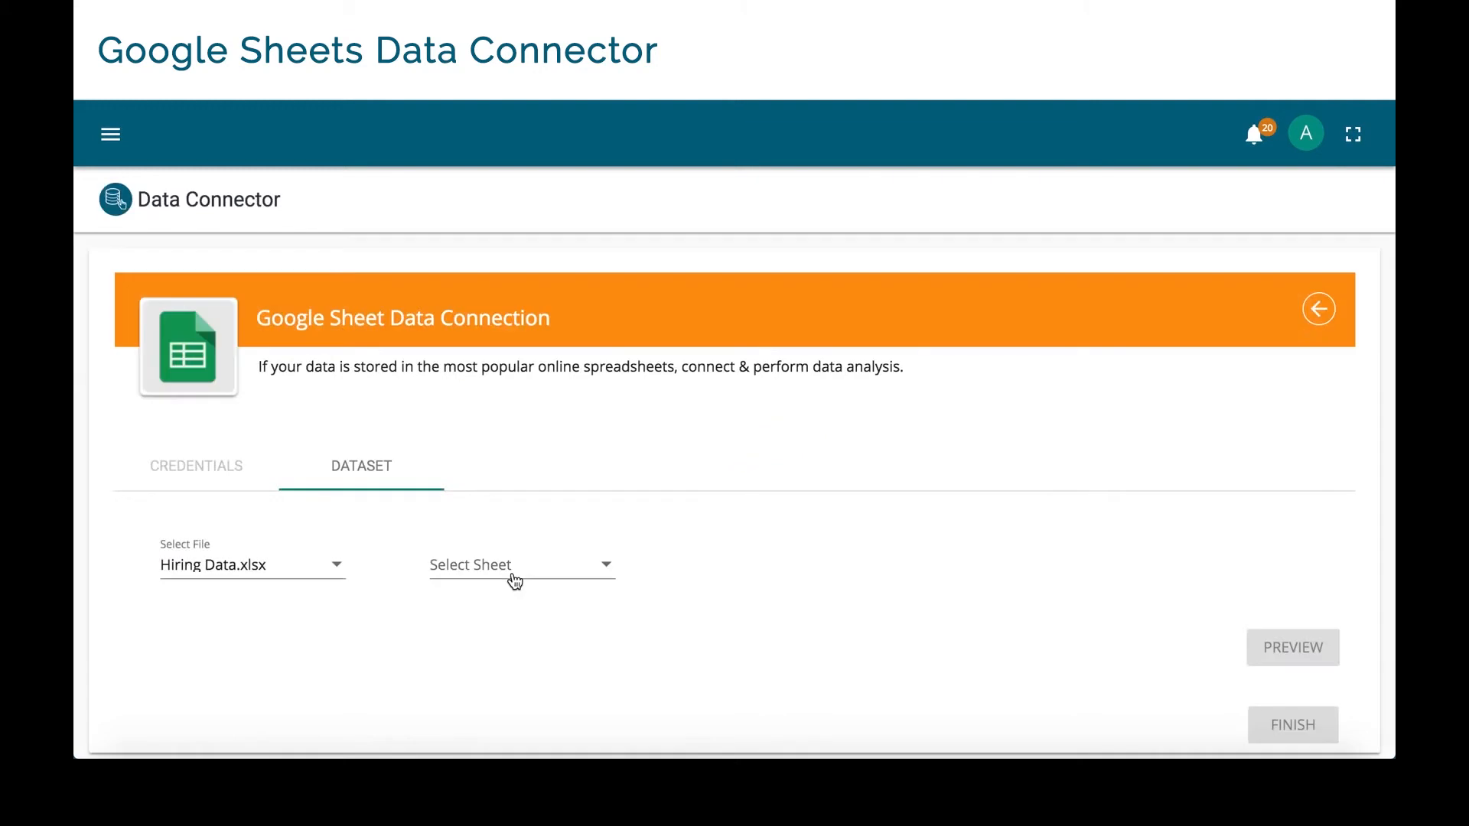
{"action": "left_click", "coordinate": [514, 580]}
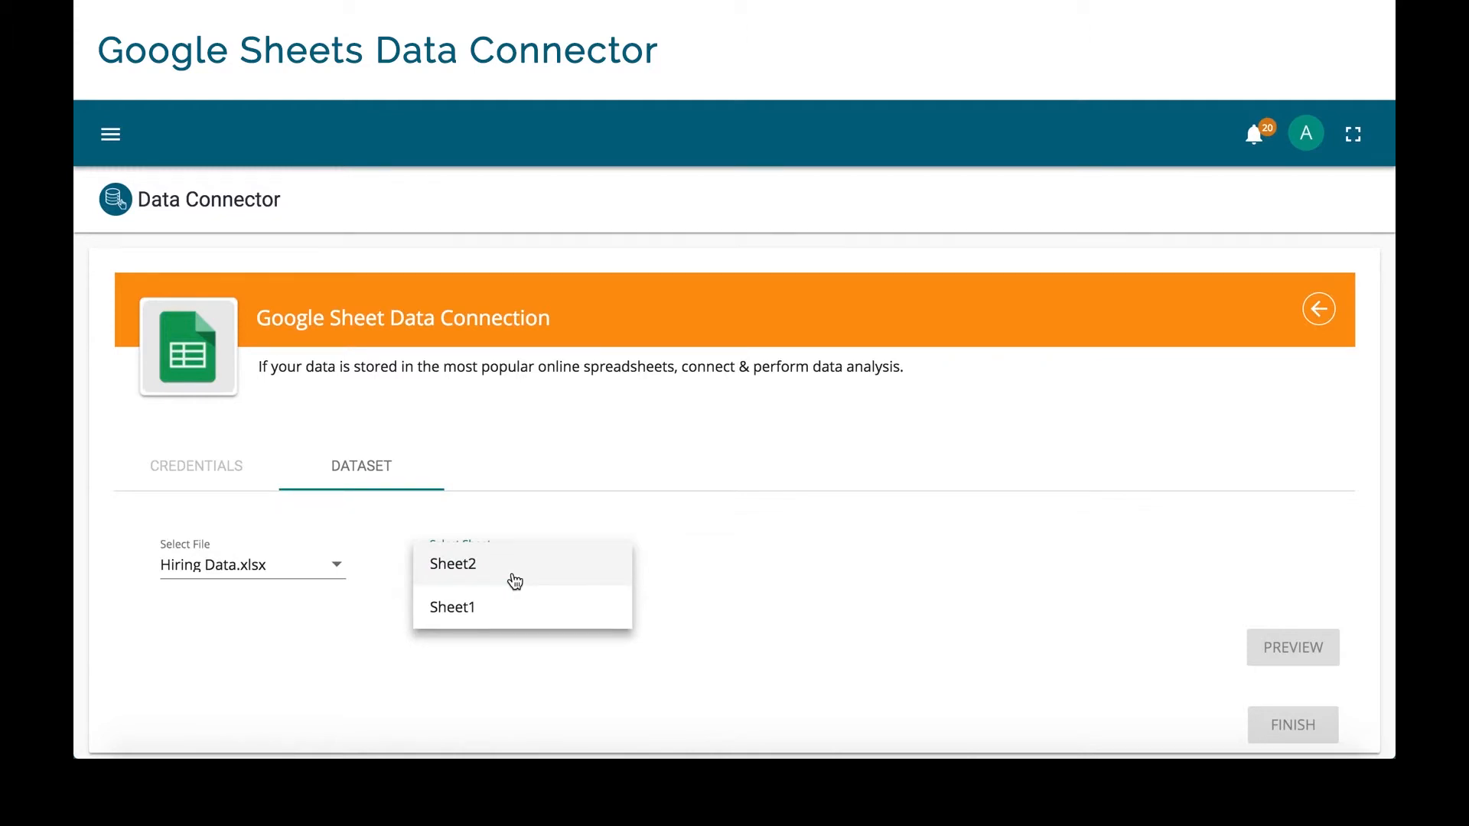
{"action": "left_click", "coordinate": [488, 620]}
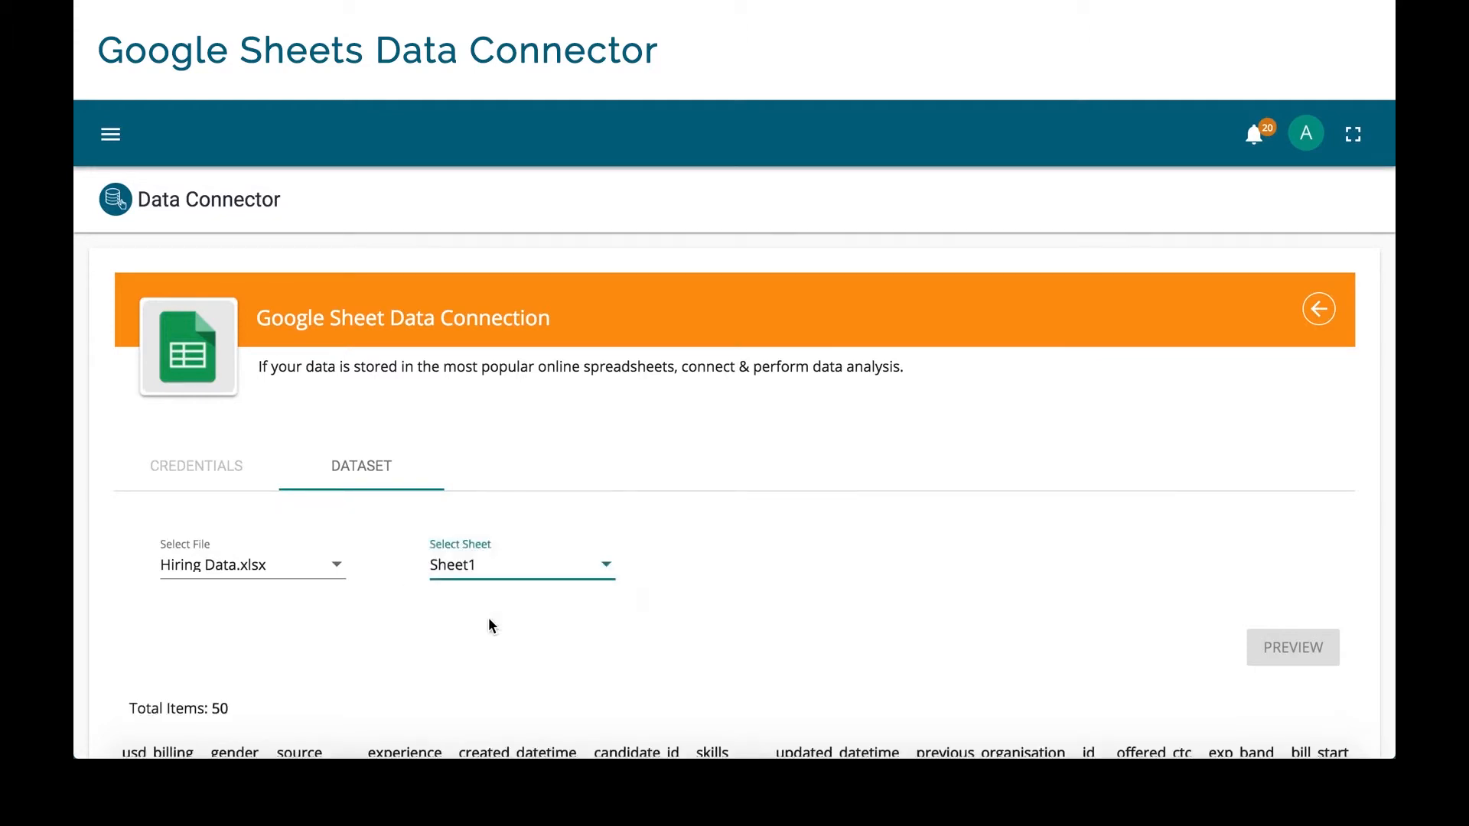
Review the previewed rows of Sheet1 and finish creating the data connection.
{"action": "scroll", "coordinate": [488, 621], "scroll_direction": "down", "scroll_amount": 5}
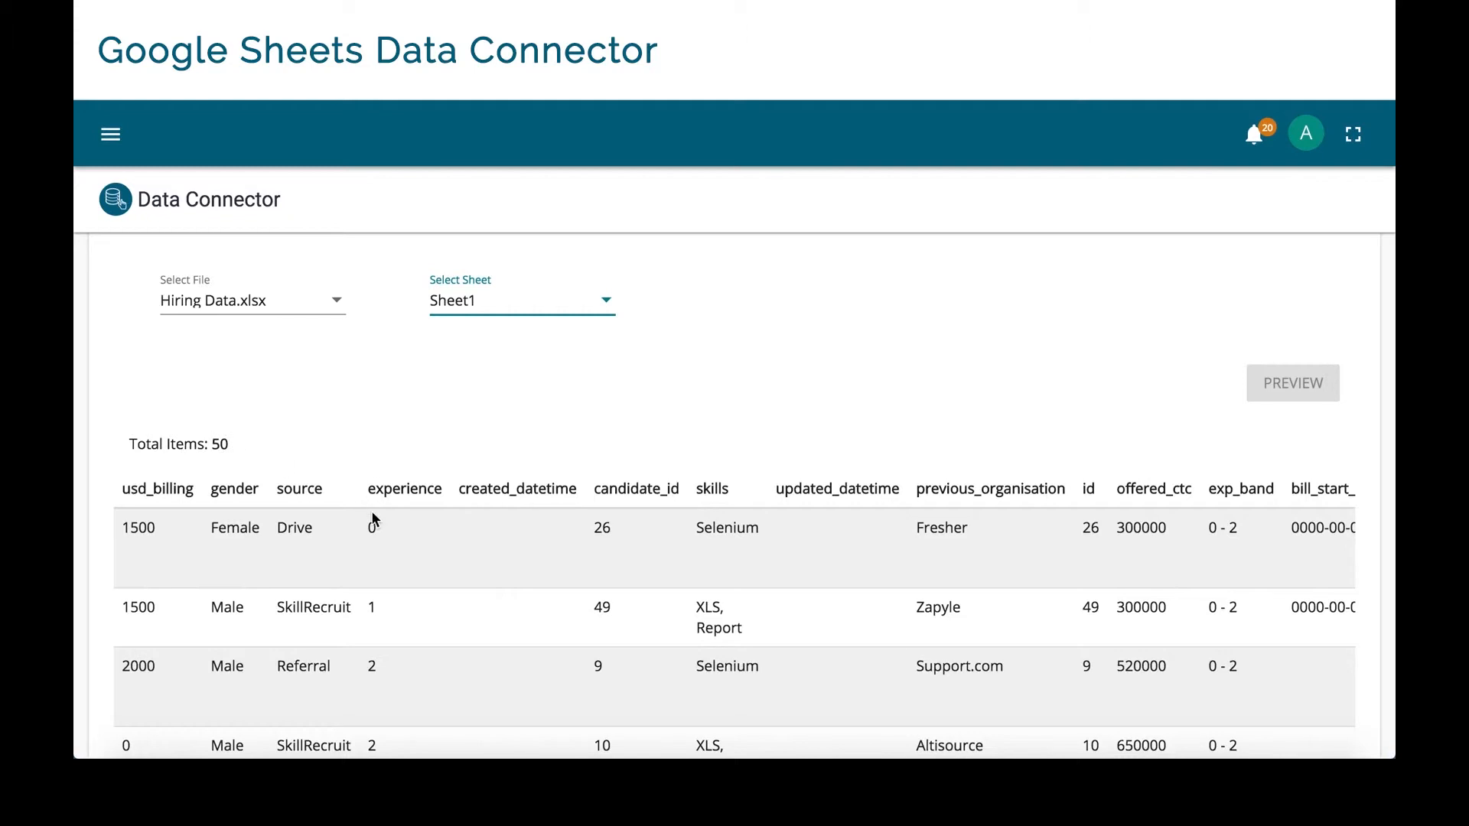
{"action": "scroll", "coordinate": [373, 516], "scroll_direction": "down", "scroll_amount": 3}
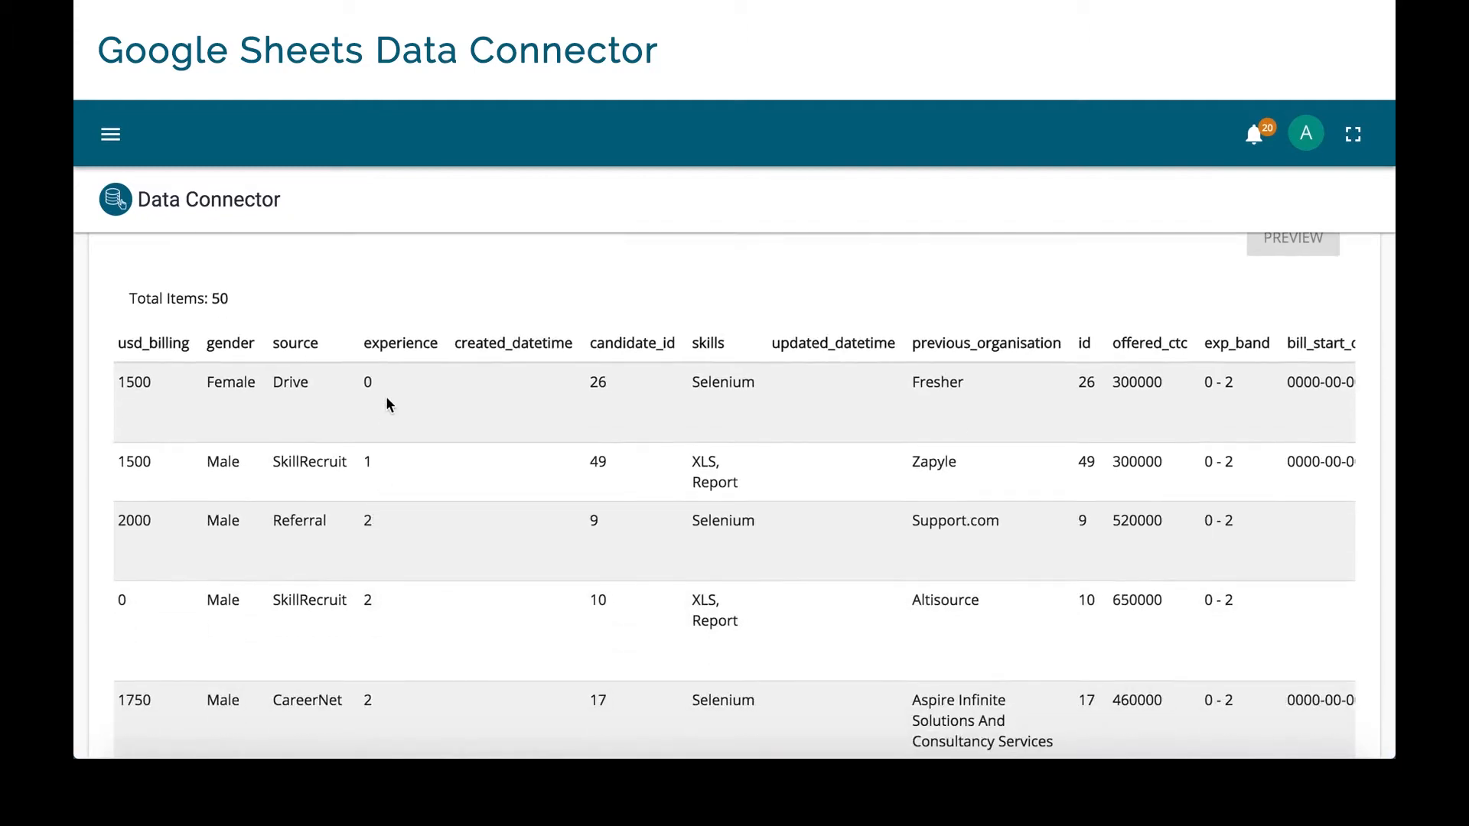
{"action": "scroll", "coordinate": [386, 396], "scroll_direction": "down", "scroll_amount": 10}
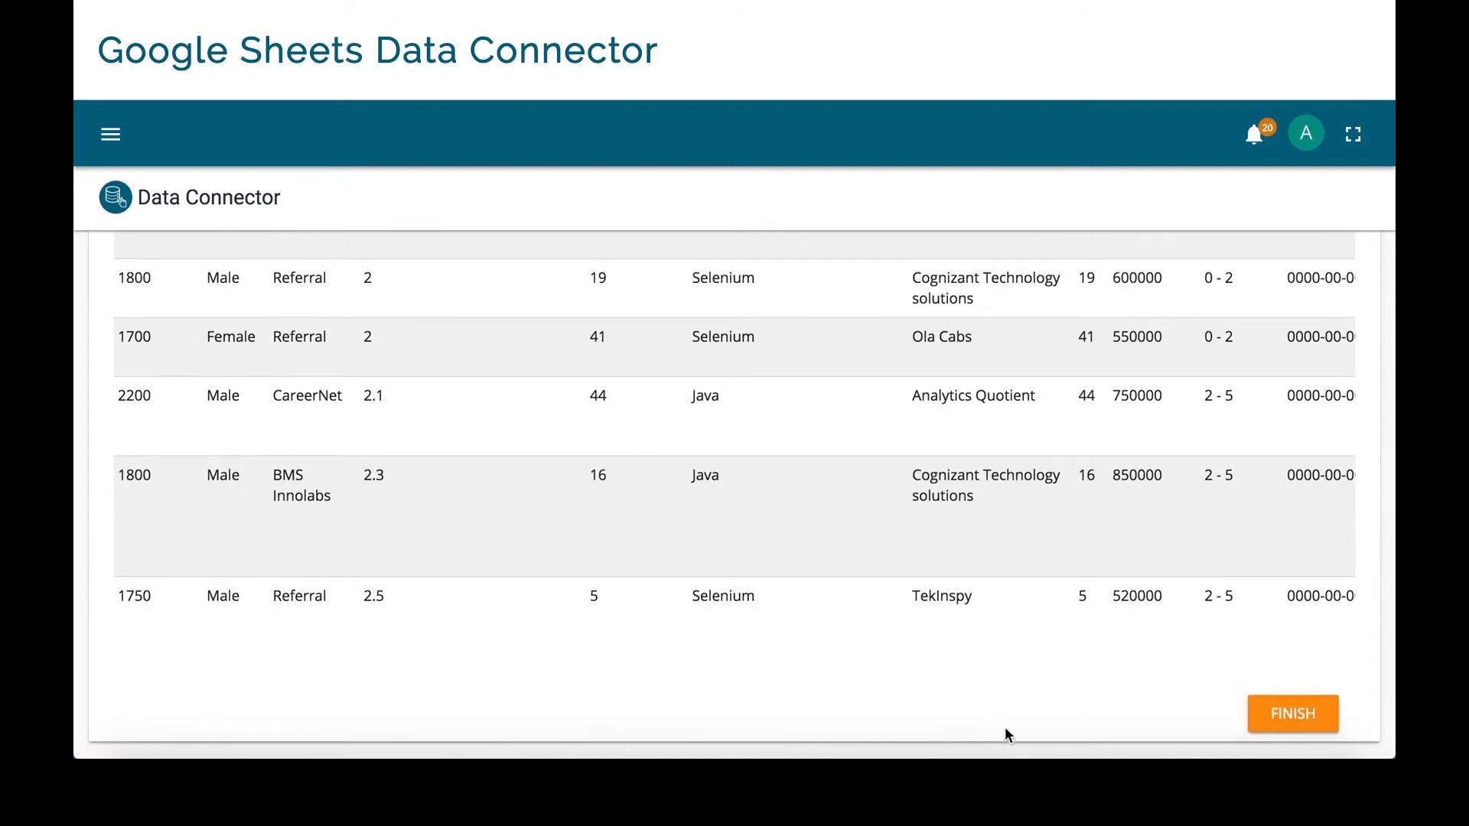
{"action": "left_click", "coordinate": [1286, 733]}
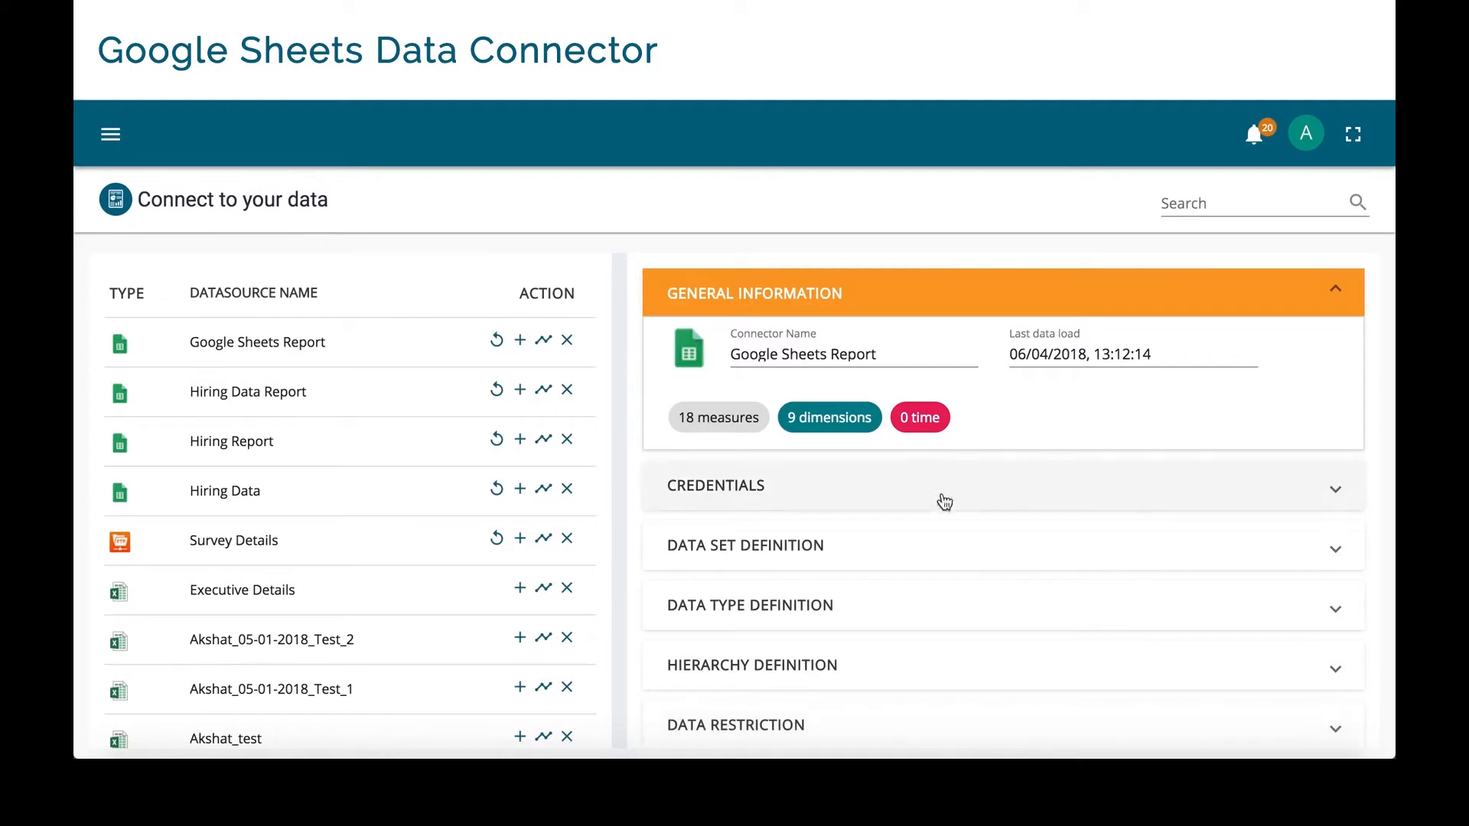
Enable editing of the Google Sheets Report data set definition and set its file to Hiring Candidates Details.xlsx with Sheet1.
{"action": "left_click", "coordinate": [307, 351]}
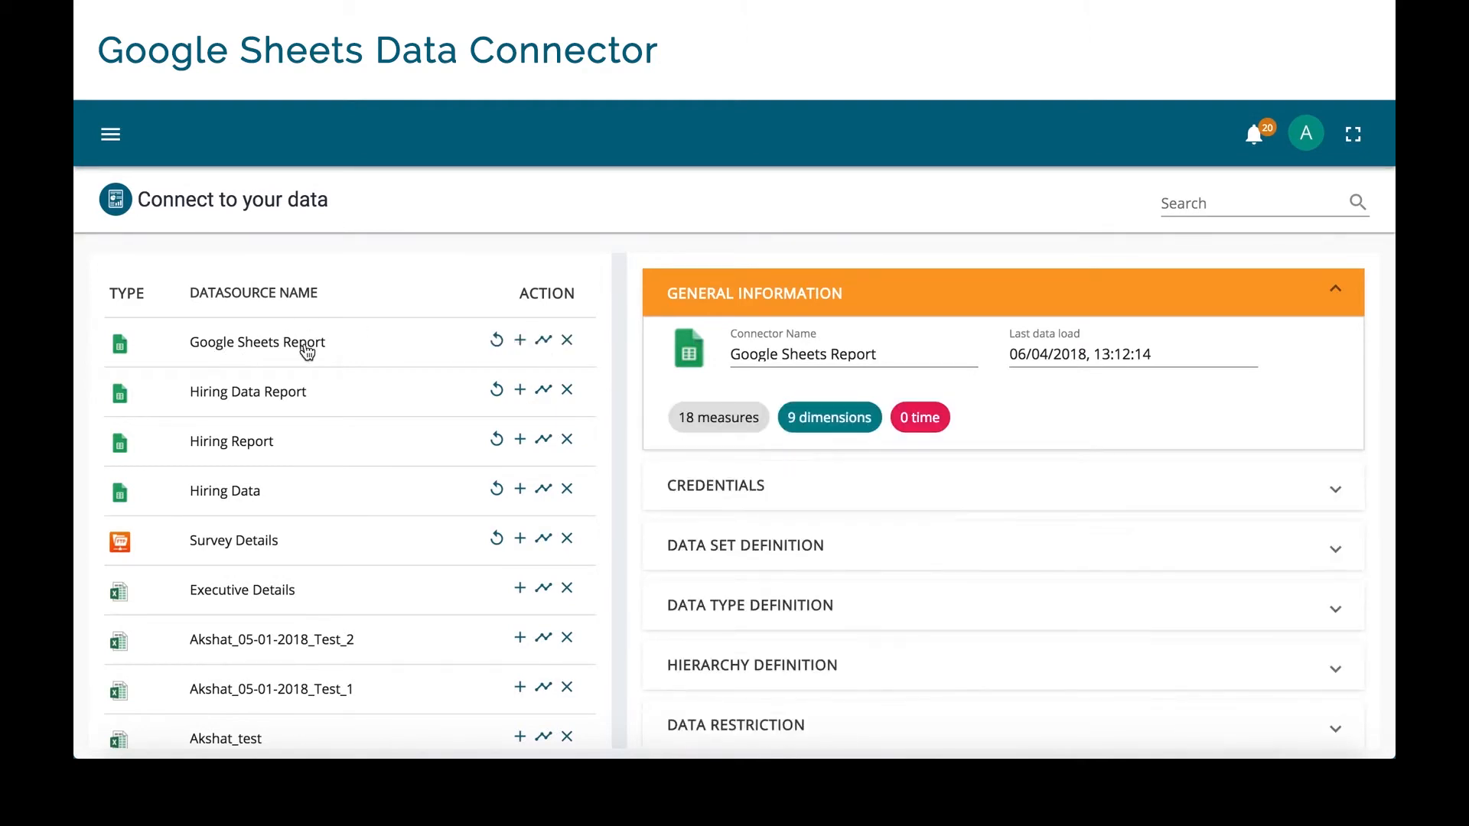
{"action": "left_click", "coordinate": [714, 561]}
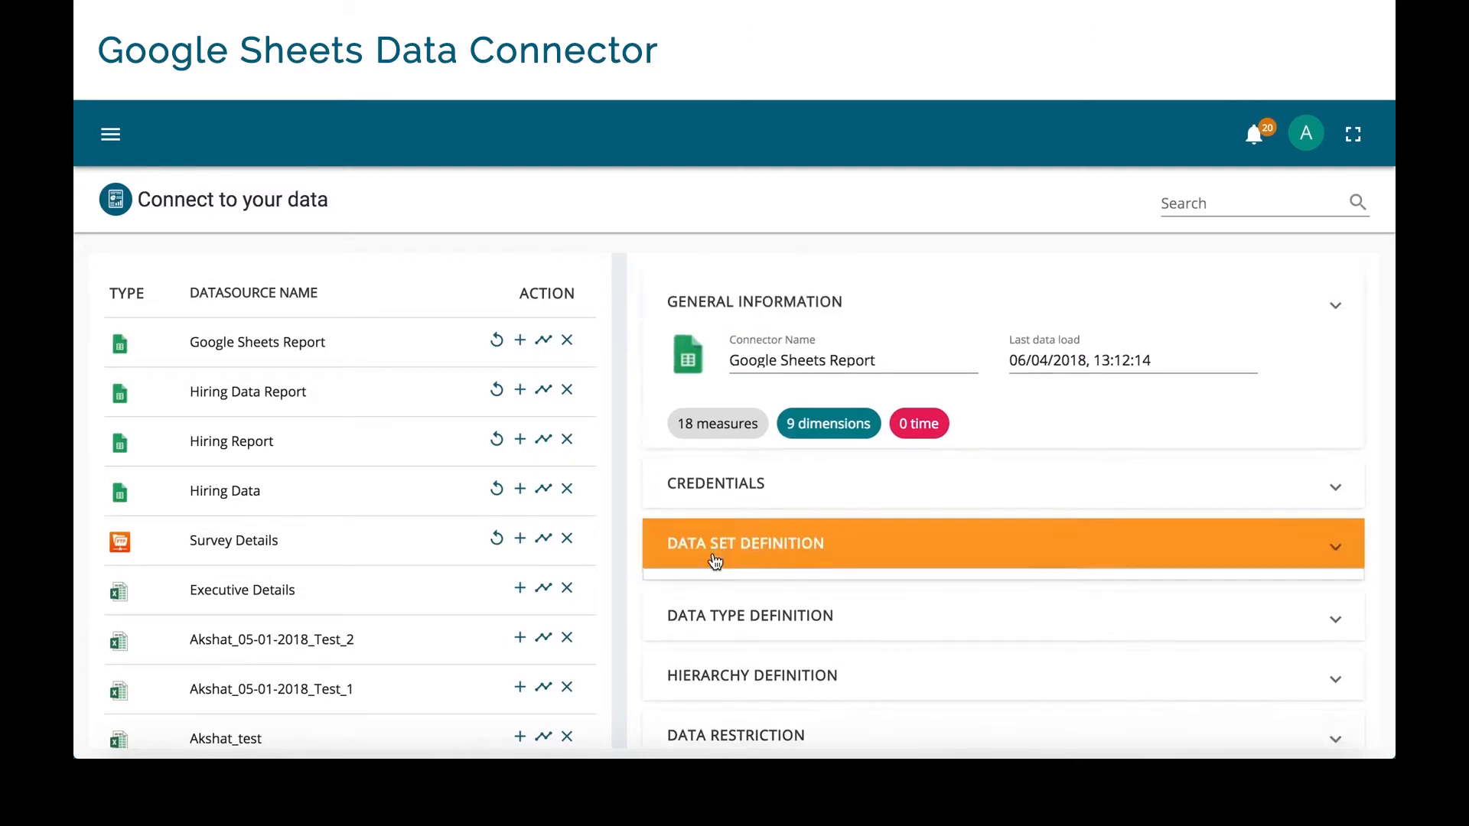
{"action": "left_click", "coordinate": [701, 546]}
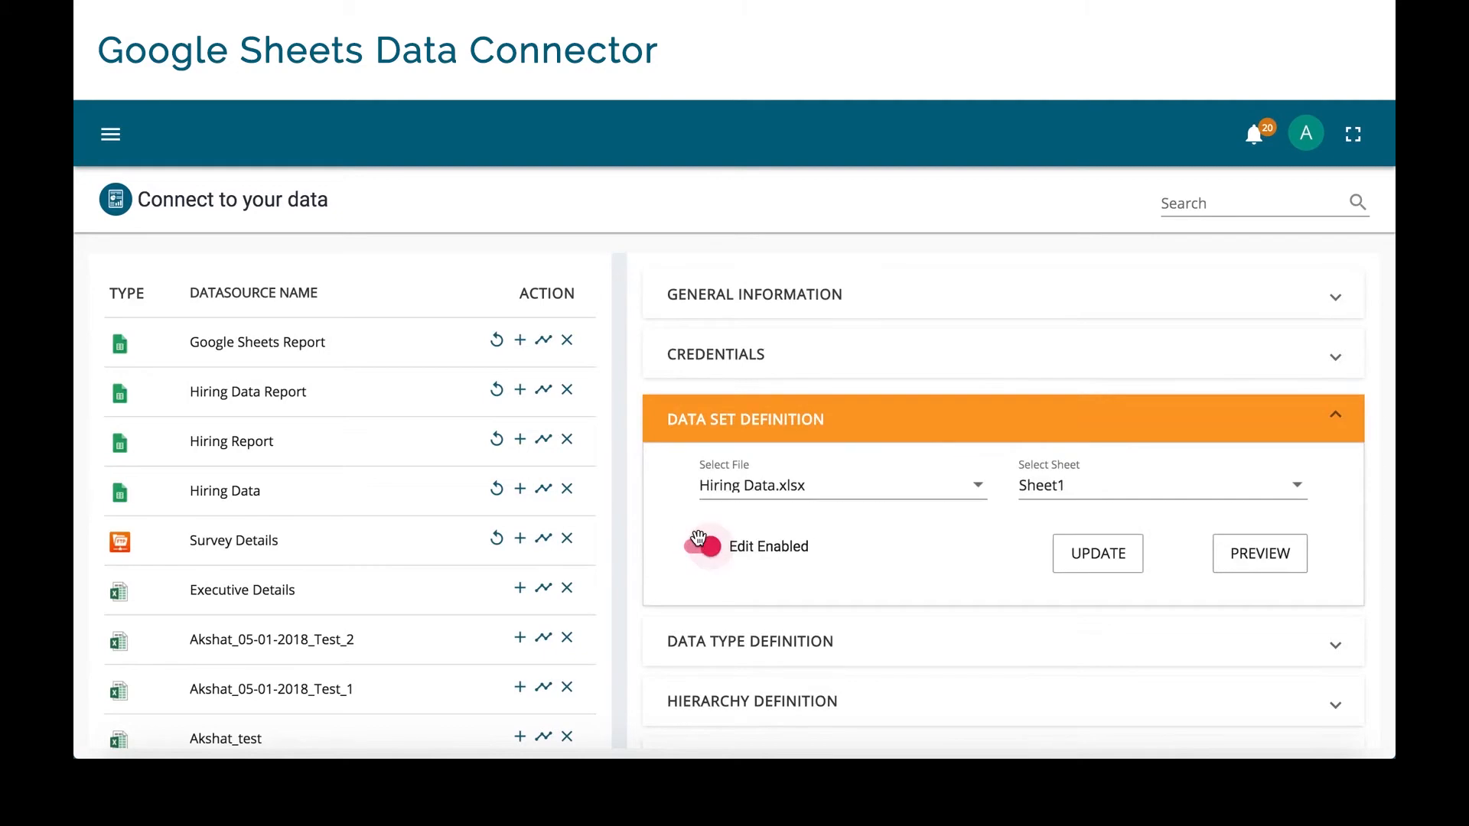
{"action": "left_click", "coordinate": [823, 496]}
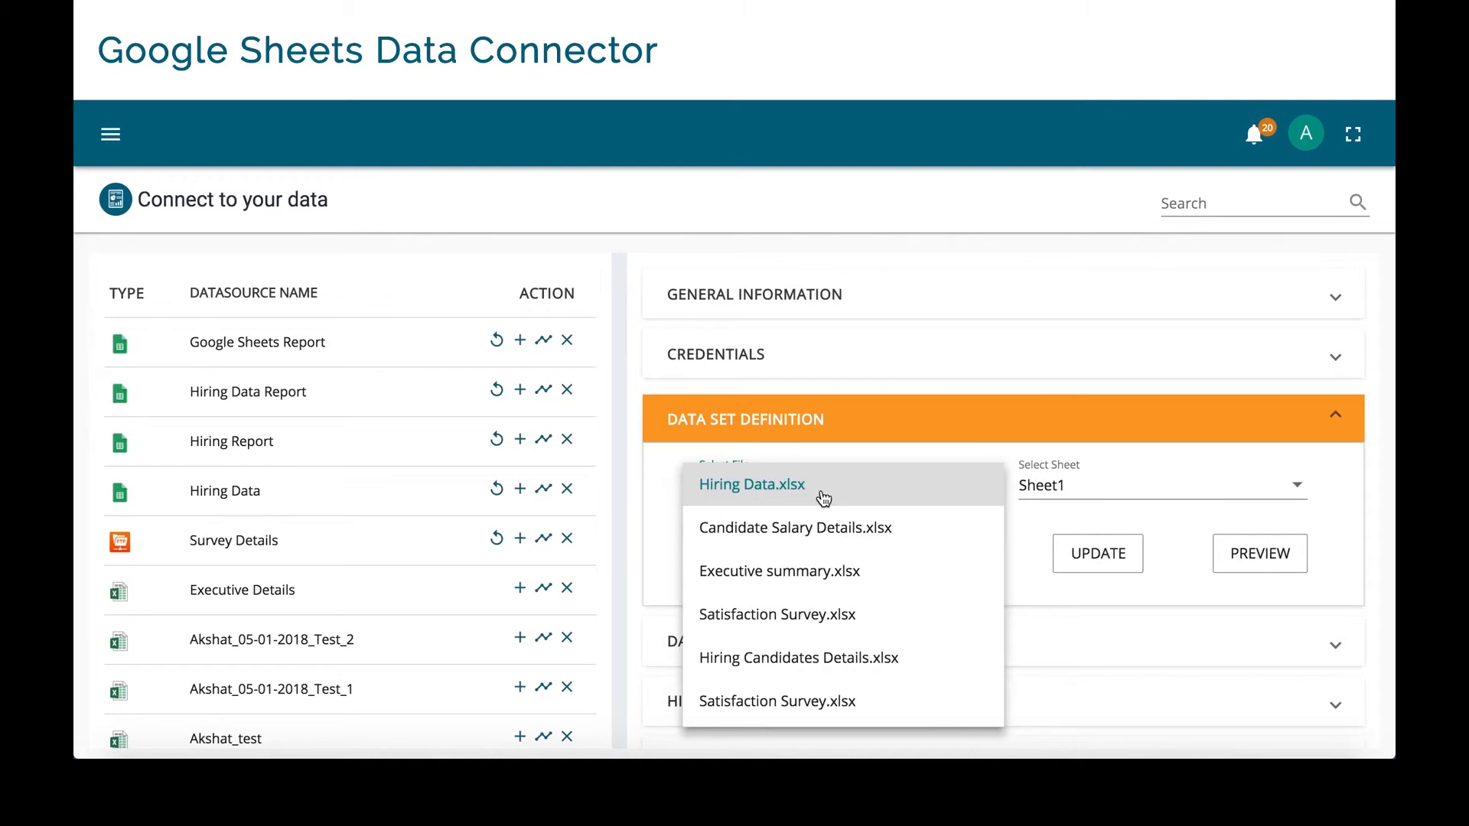
{"action": "left_click", "coordinate": [820, 659]}
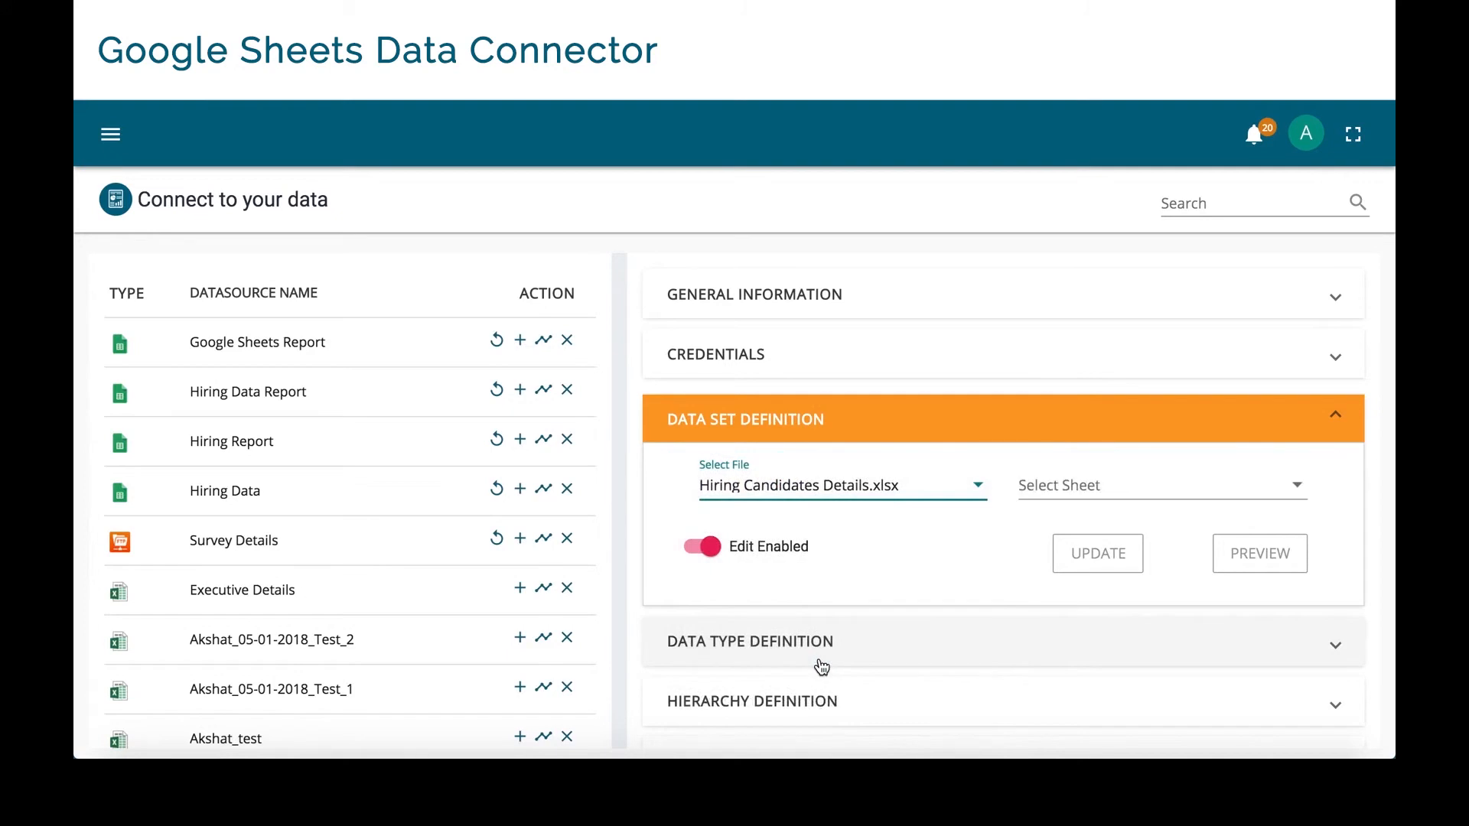
{"action": "left_click", "coordinate": [1126, 486]}
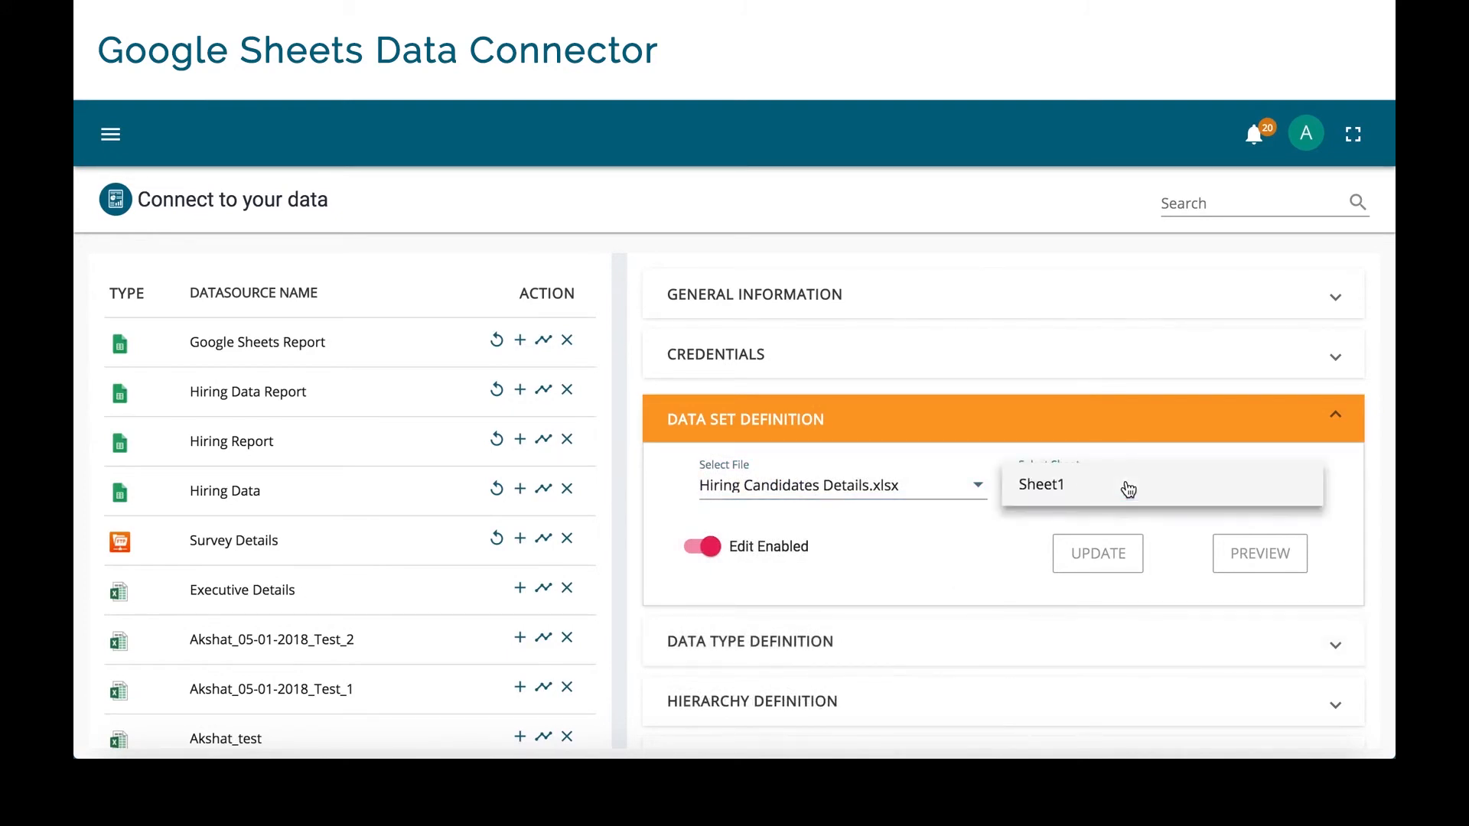
{"action": "left_click", "coordinate": [1128, 489]}
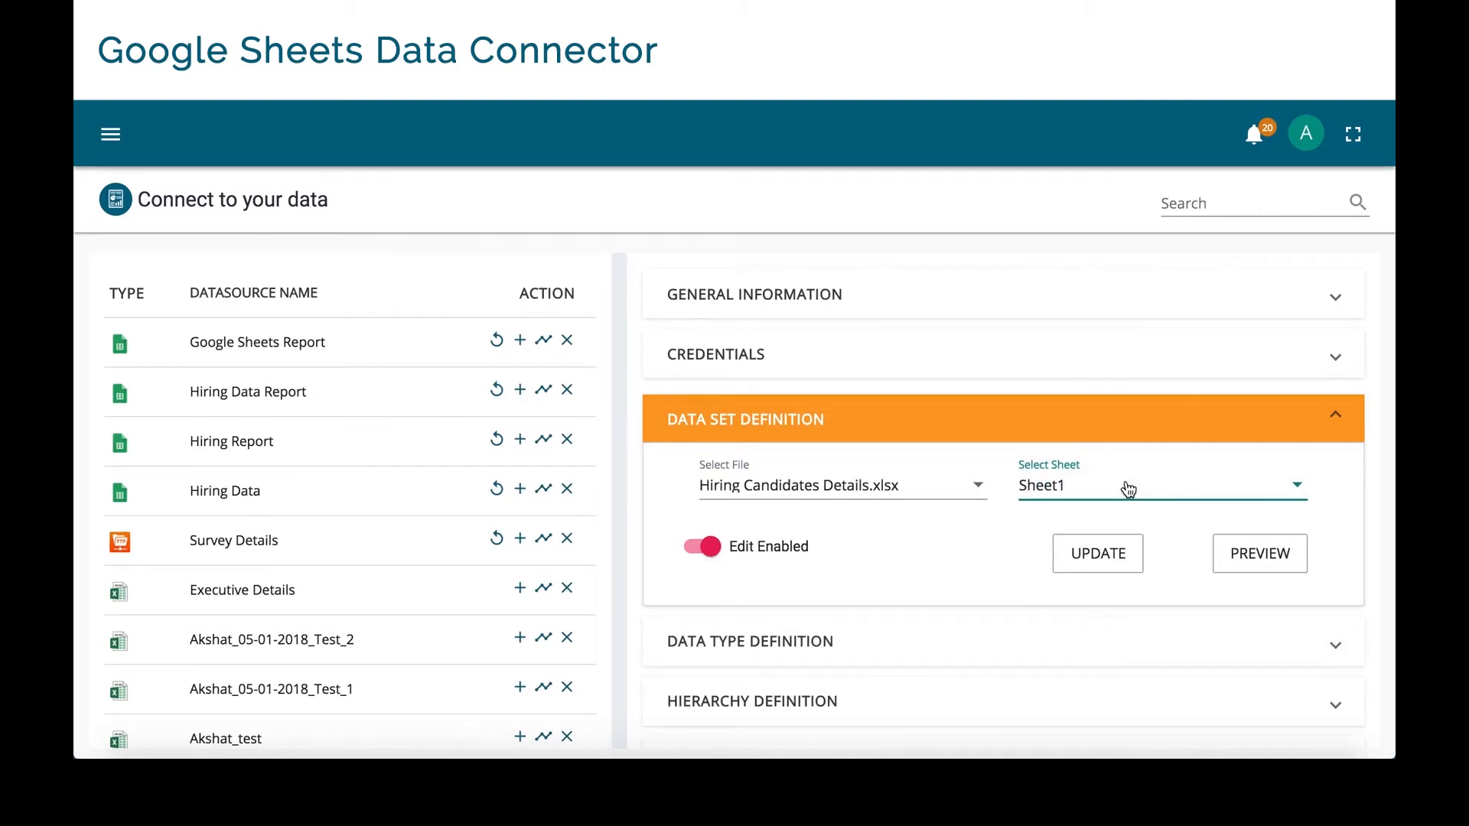
Preview the Hiring Candidates Details.xlsx data and save the updated data set definition.
{"action": "left_click", "coordinate": [1246, 551]}
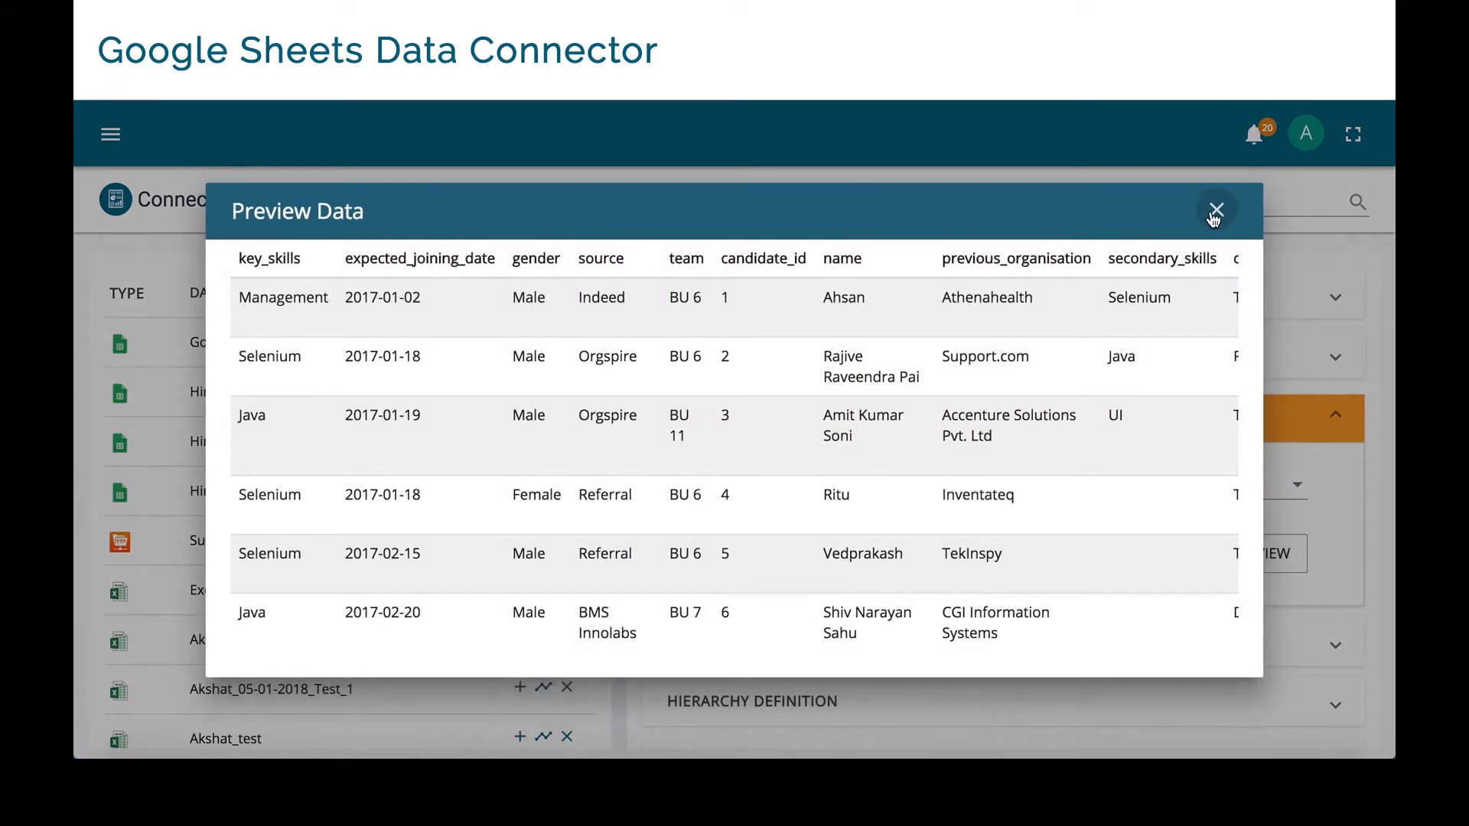
{"action": "left_click", "coordinate": [1215, 211]}
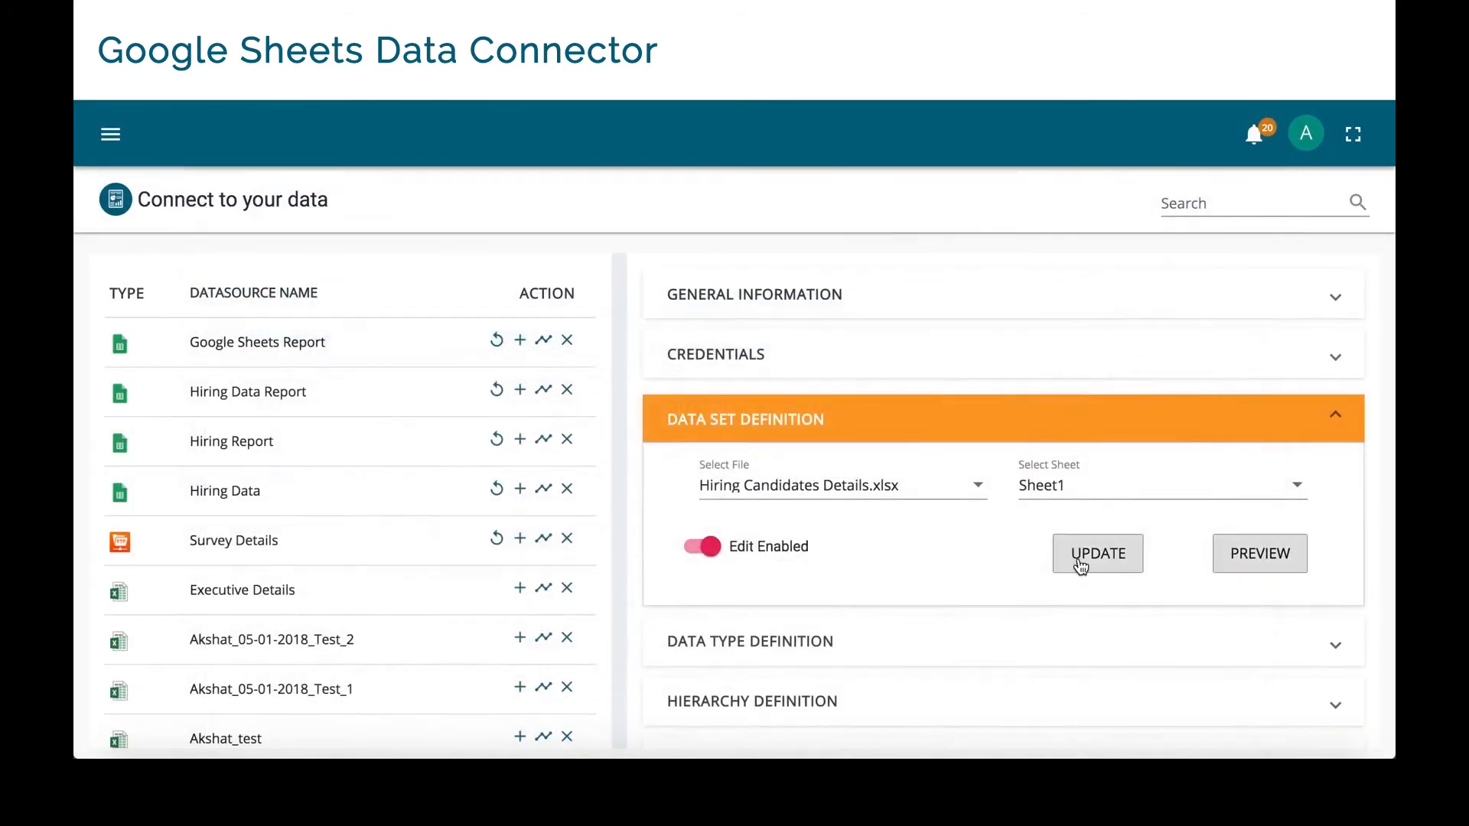
{"action": "left_click", "coordinate": [1078, 558]}
{"action": "left_click", "coordinate": [901, 485]}
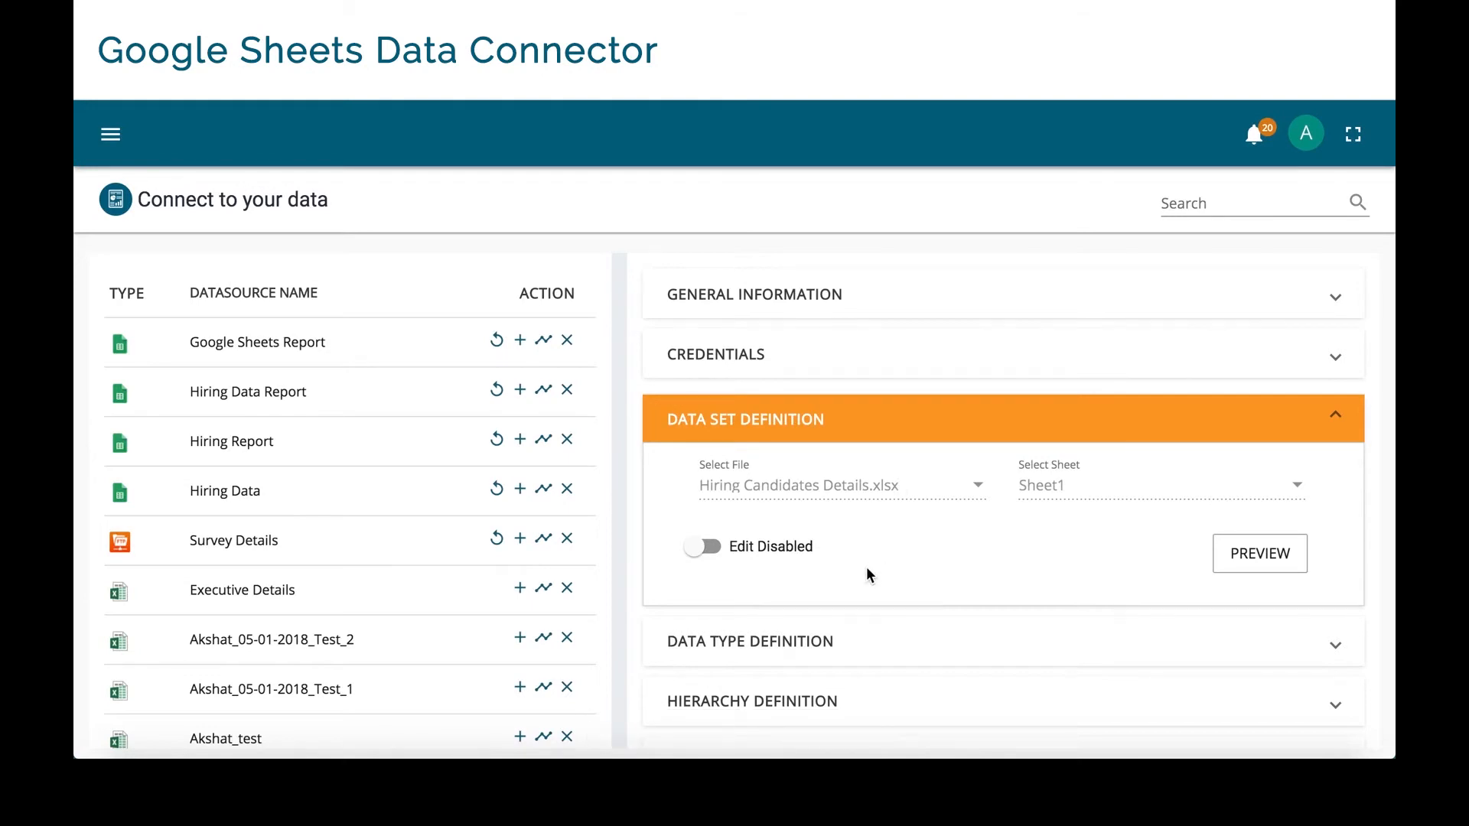
Enable editing of the data type definition, convert the candidate_id and id measures to dimensions, and save the update.
{"action": "scroll", "coordinate": [867, 570], "scroll_direction": "down", "scroll_amount": 3}
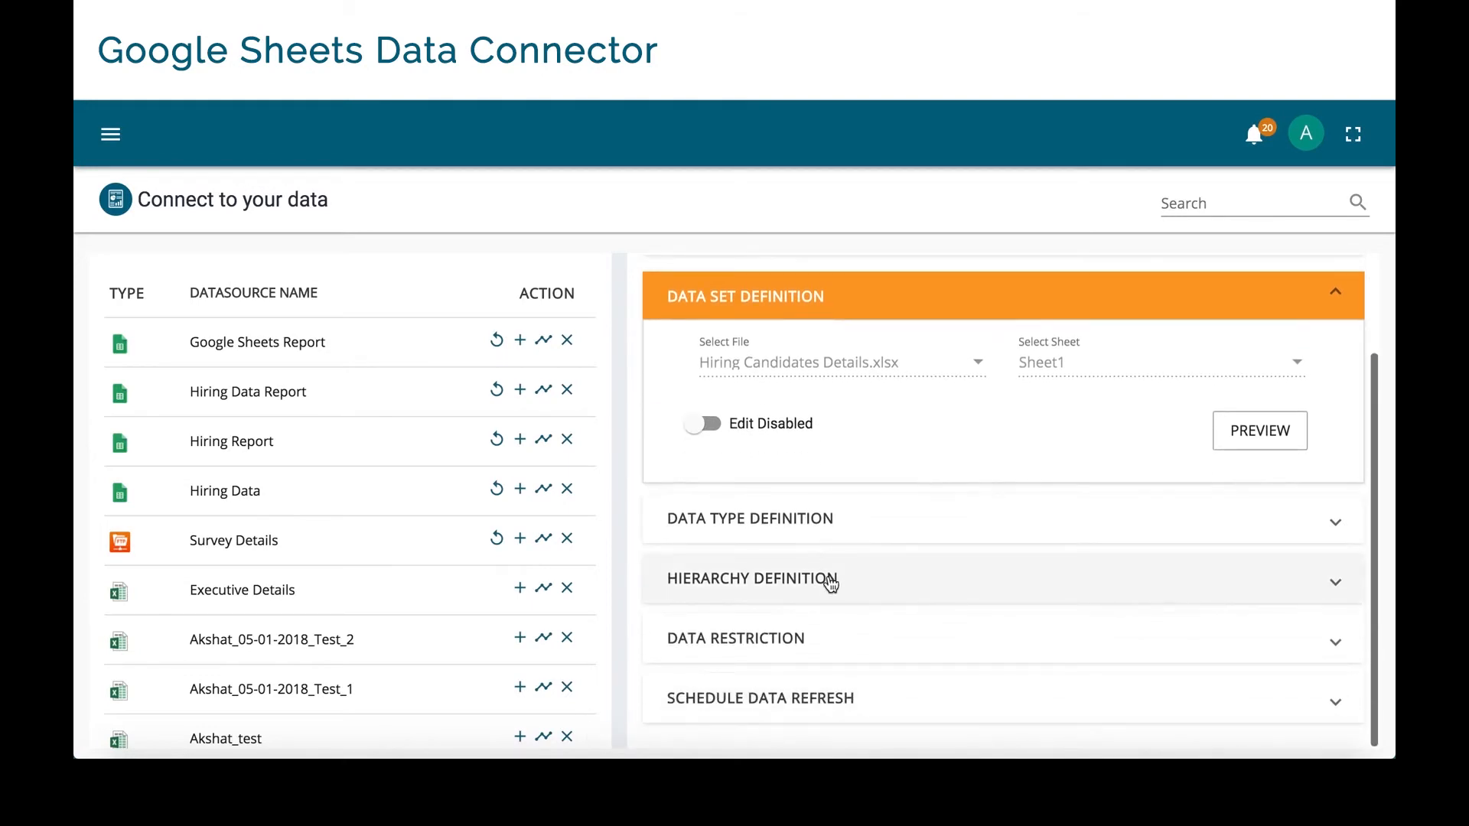
{"action": "left_click", "coordinate": [820, 529]}
{"action": "scroll", "coordinate": [820, 524], "scroll_direction": "down", "scroll_amount": 1}
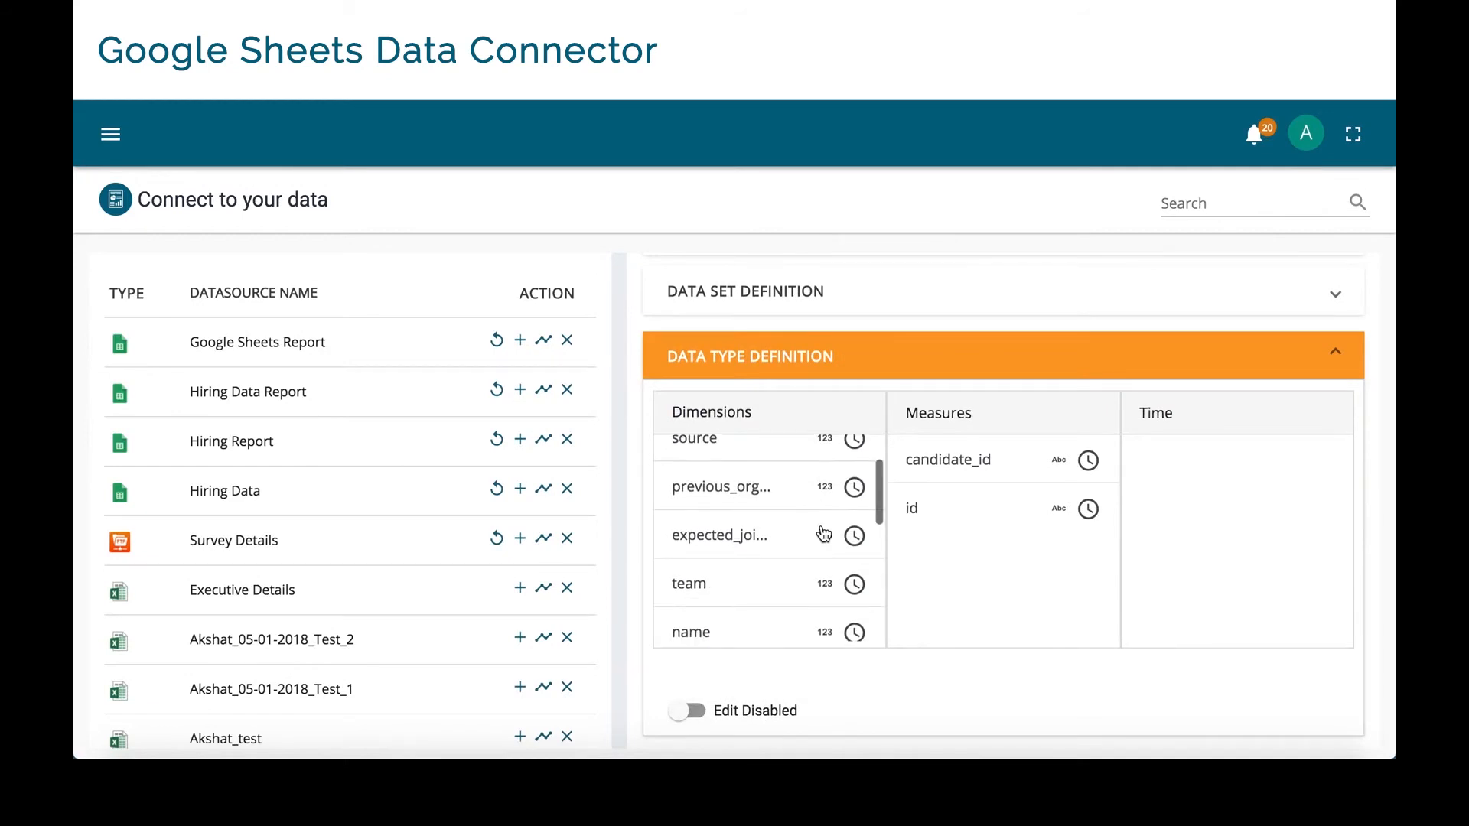
{"action": "left_click", "coordinate": [698, 714]}
{"action": "left_click", "coordinate": [1056, 463]}
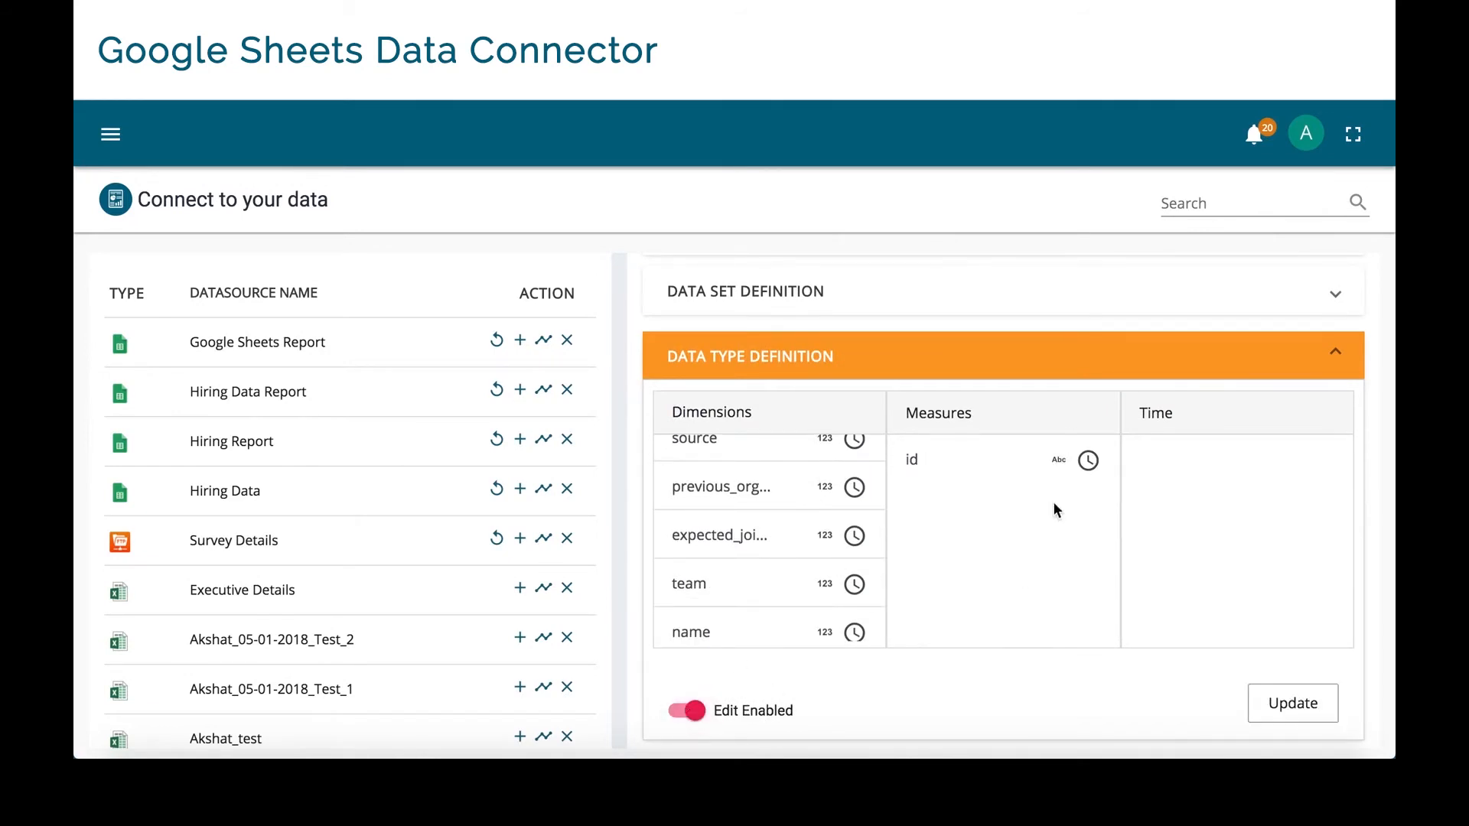
{"action": "left_click", "coordinate": [1064, 463]}
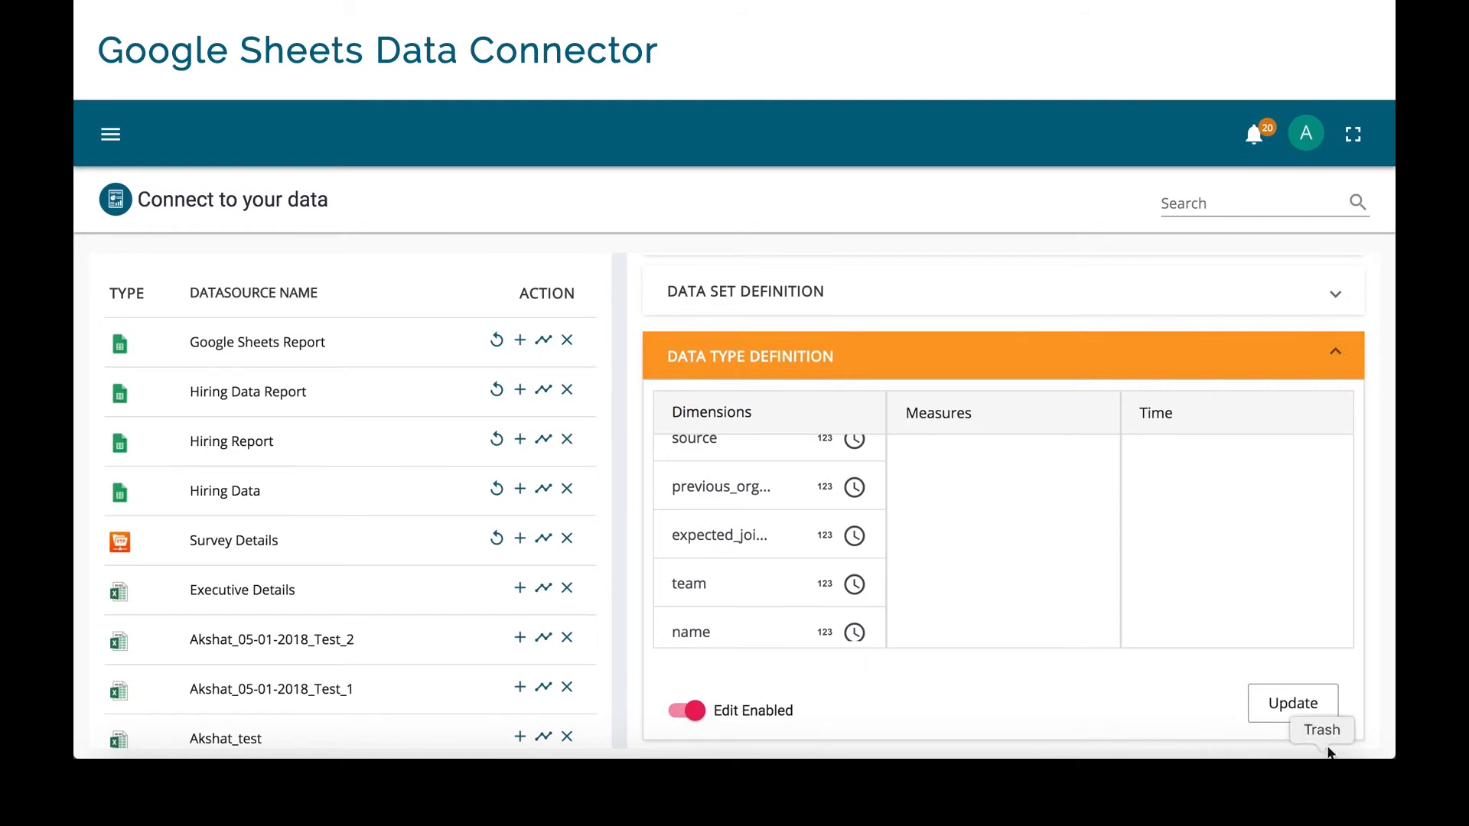
{"action": "left_click", "coordinate": [1296, 713]}
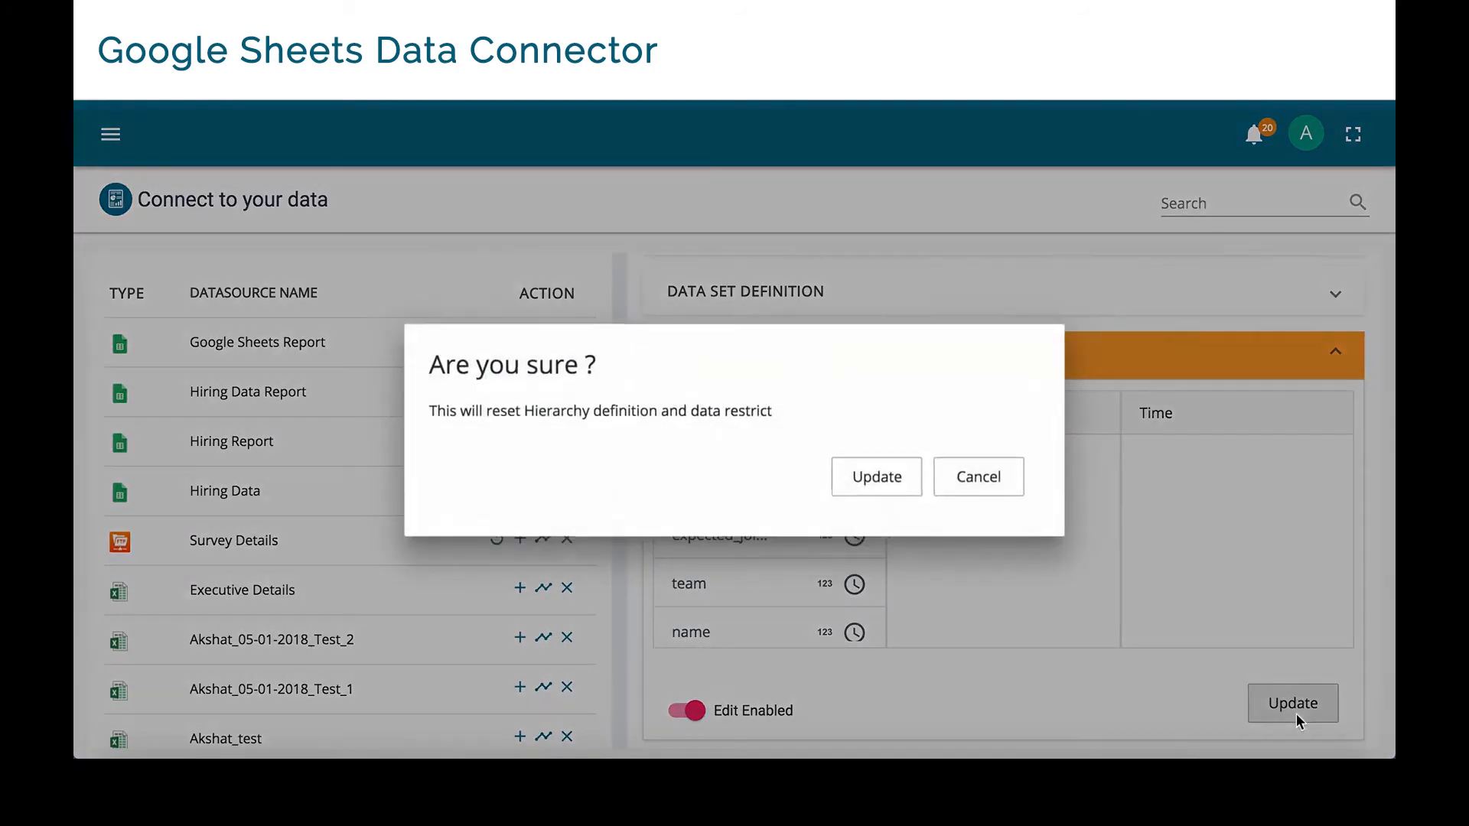
{"action": "left_click", "coordinate": [869, 471]}
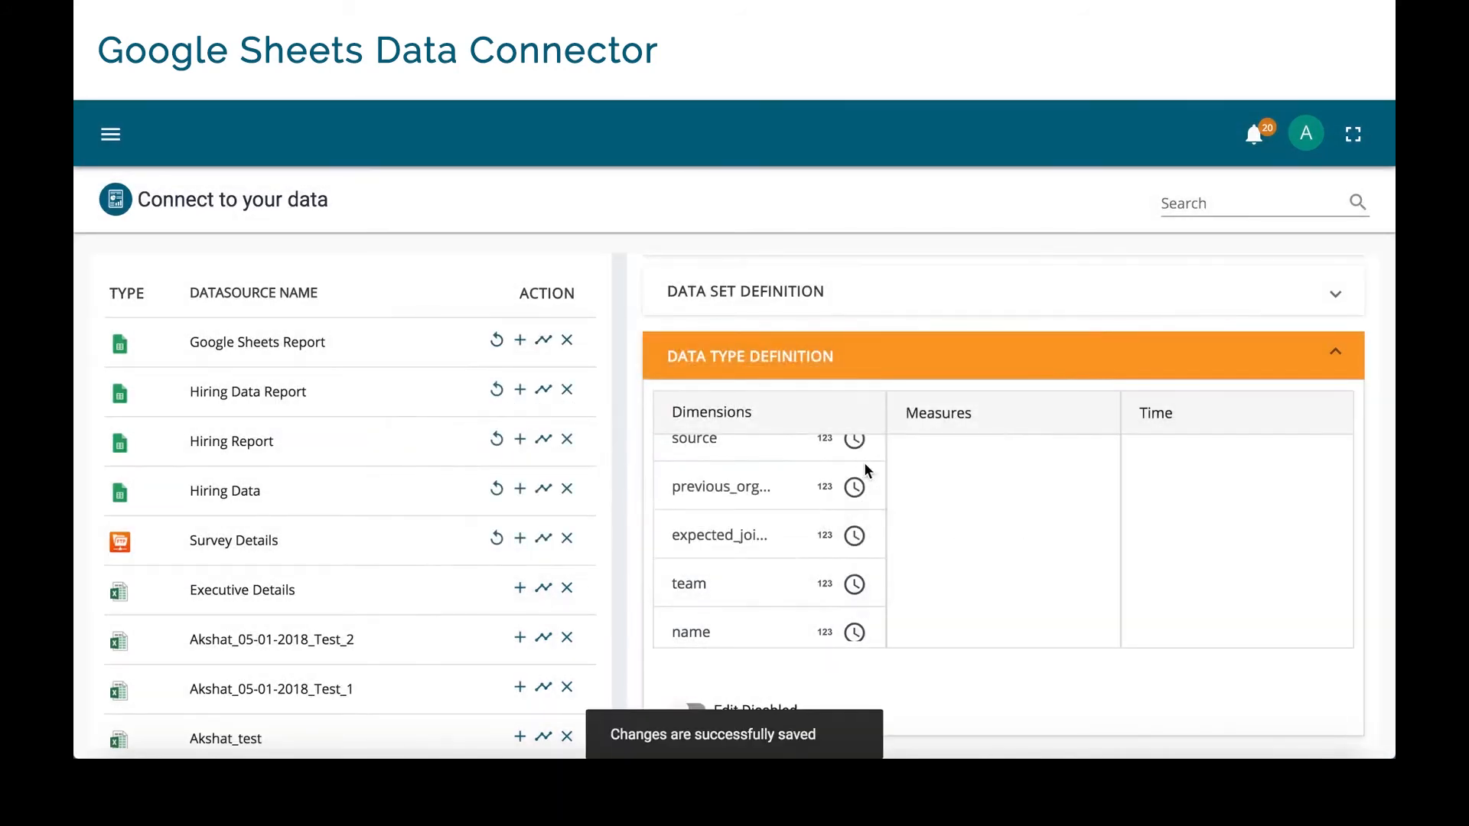
Enable editing of the drill definition for the Google Sheets Report data source and add a new drill.
{"action": "scroll", "coordinate": [864, 462], "scroll_direction": "down", "scroll_amount": 3}
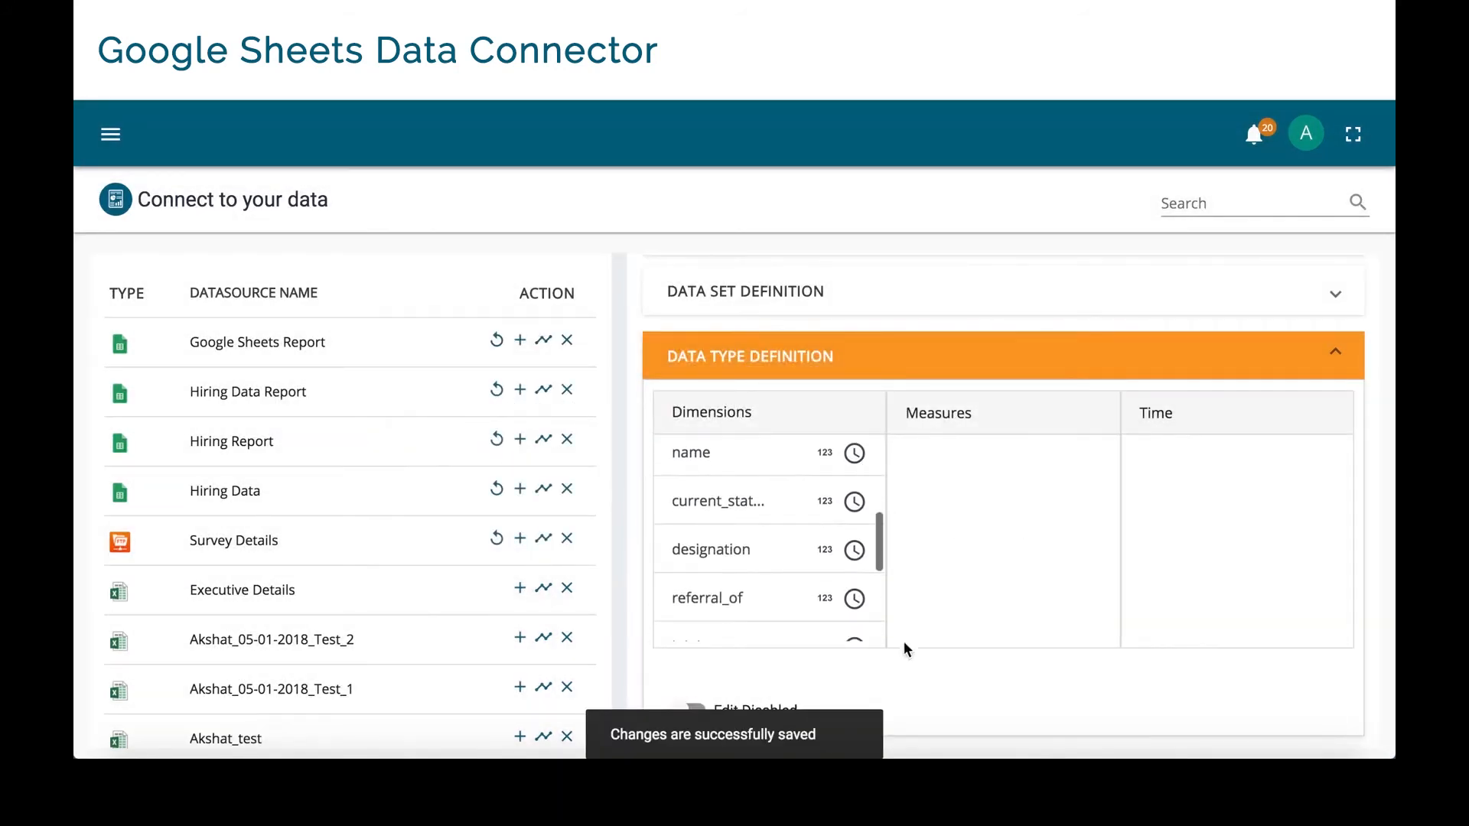
{"action": "scroll", "coordinate": [947, 726], "scroll_direction": "down", "scroll_amount": 3}
{"action": "left_click", "coordinate": [796, 577]}
{"action": "scroll", "coordinate": [819, 602], "scroll_direction": "down", "scroll_amount": 4}
{"action": "left_click", "coordinate": [687, 577]}
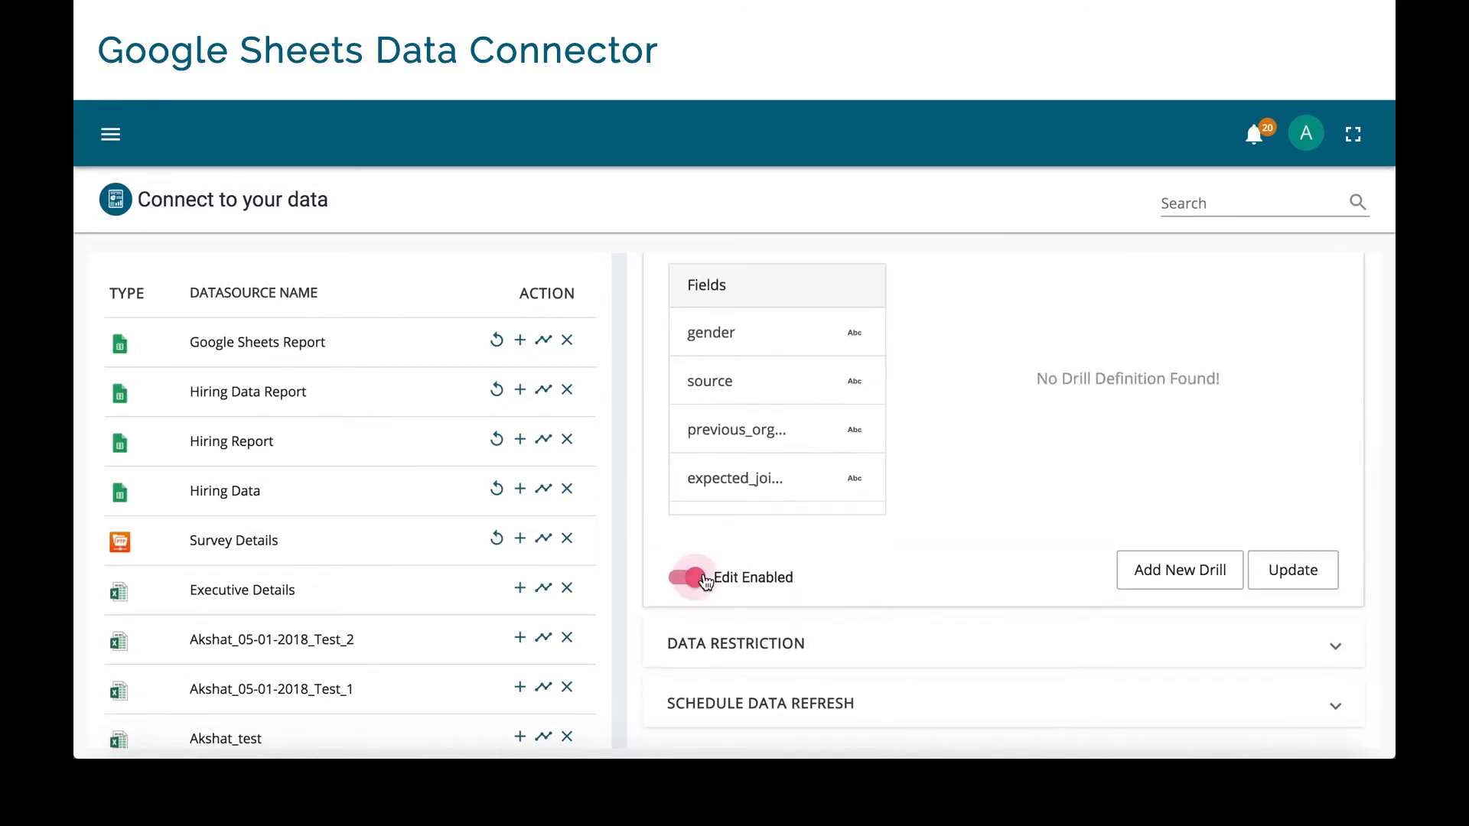
{"action": "left_click", "coordinate": [1172, 559]}
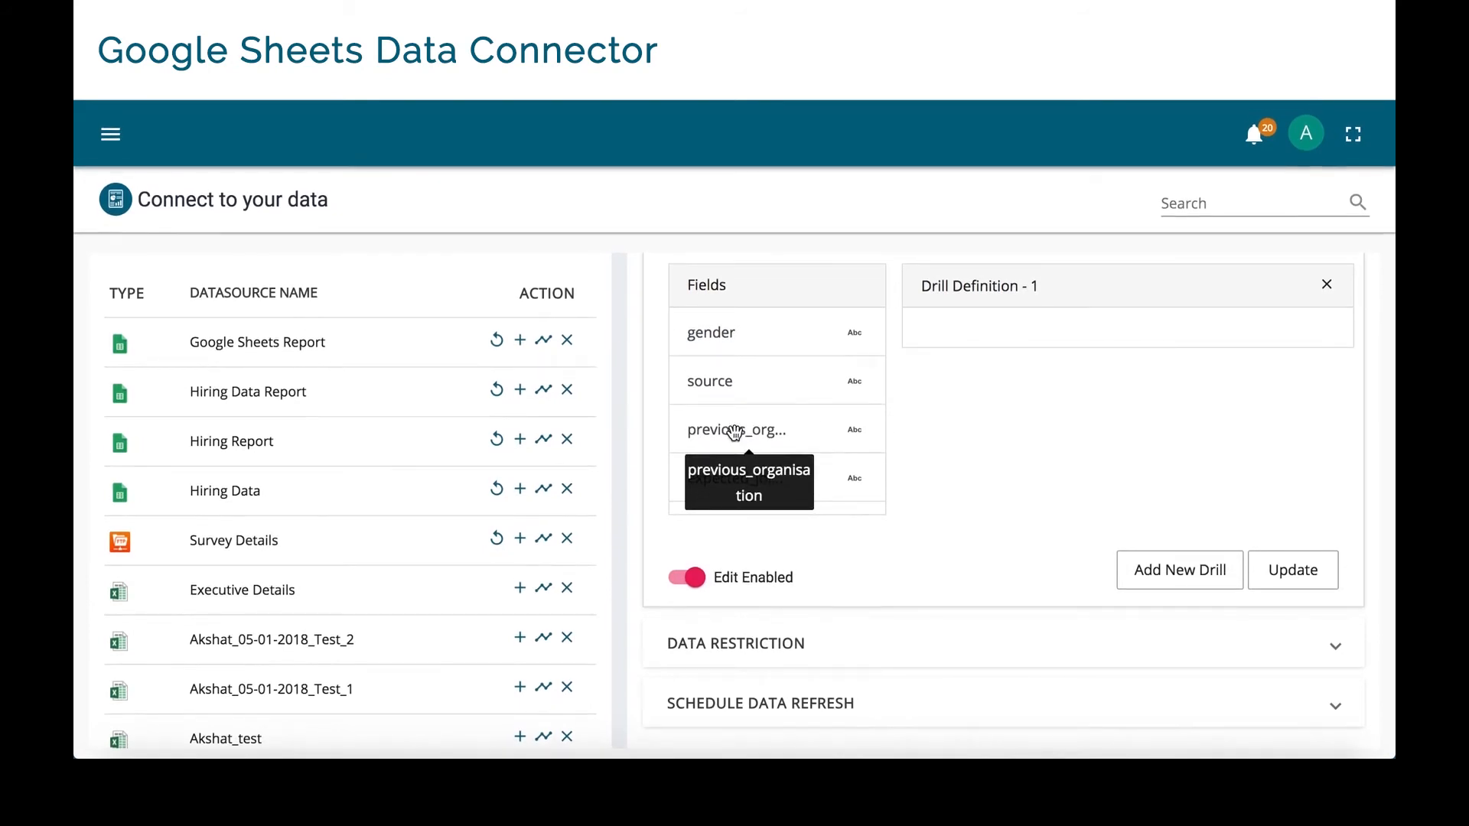
Add the team field followed by the designation field to Drill Definition - 1 and save the update.
{"action": "scroll", "coordinate": [735, 433], "scroll_direction": "down", "scroll_amount": 3}
{"action": "left_click_drag", "start_coordinate": [717, 392], "coordinate": [922, 329]}
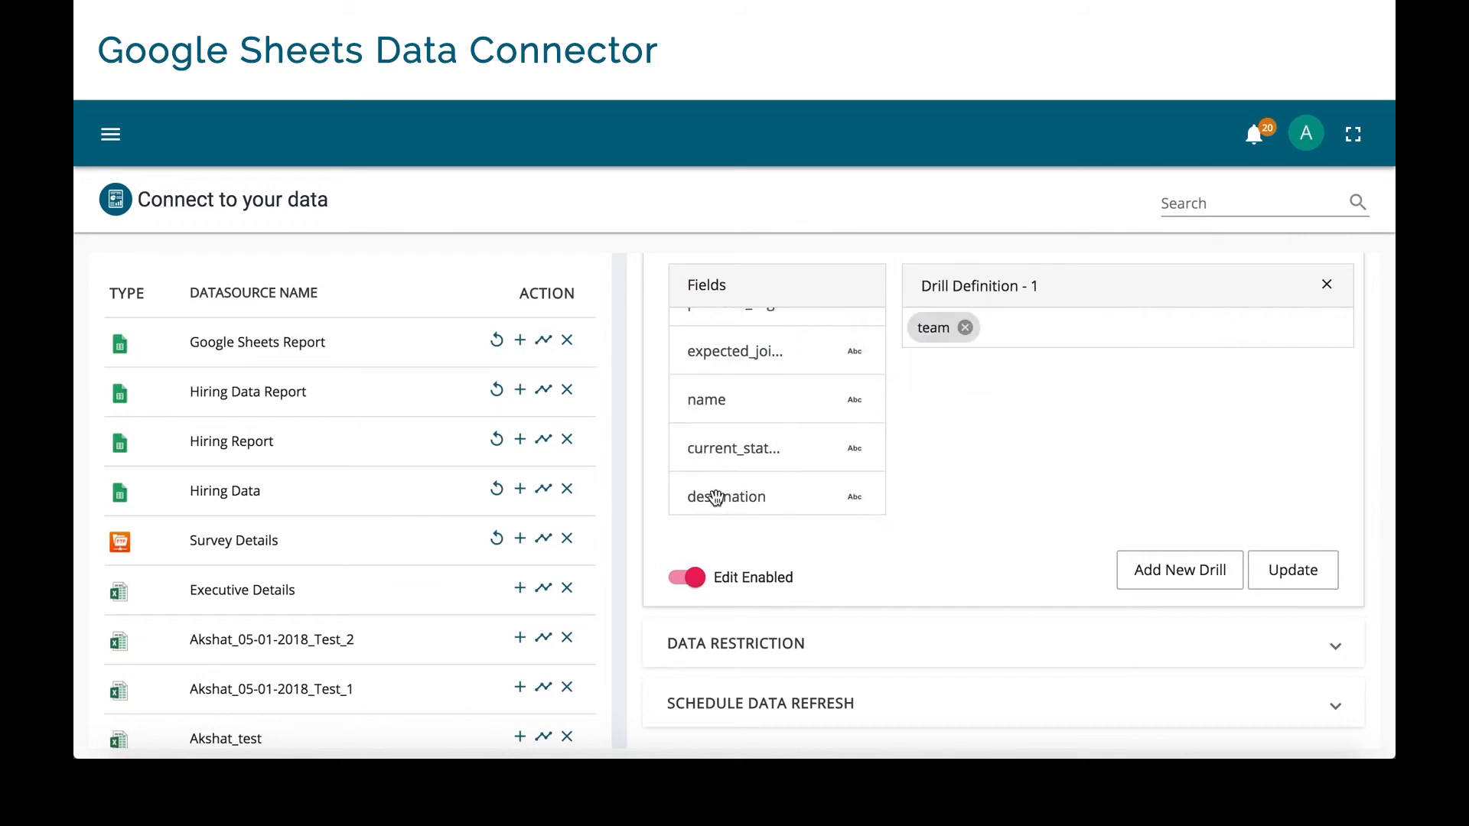
{"action": "left_click_drag", "start_coordinate": [714, 498], "coordinate": [1023, 337]}
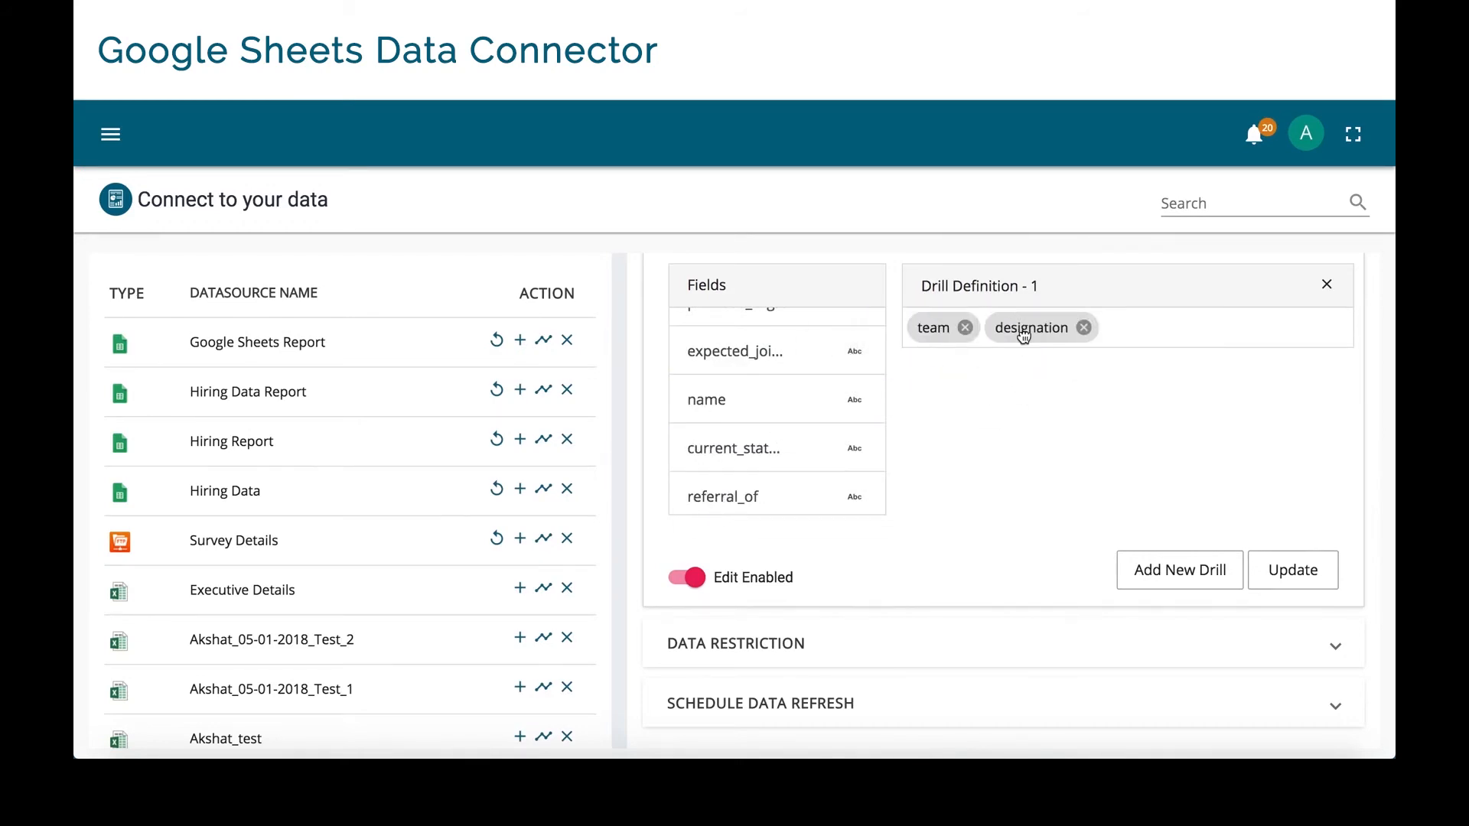
{"action": "left_click", "coordinate": [1295, 566]}
{"action": "left_click", "coordinate": [892, 480]}
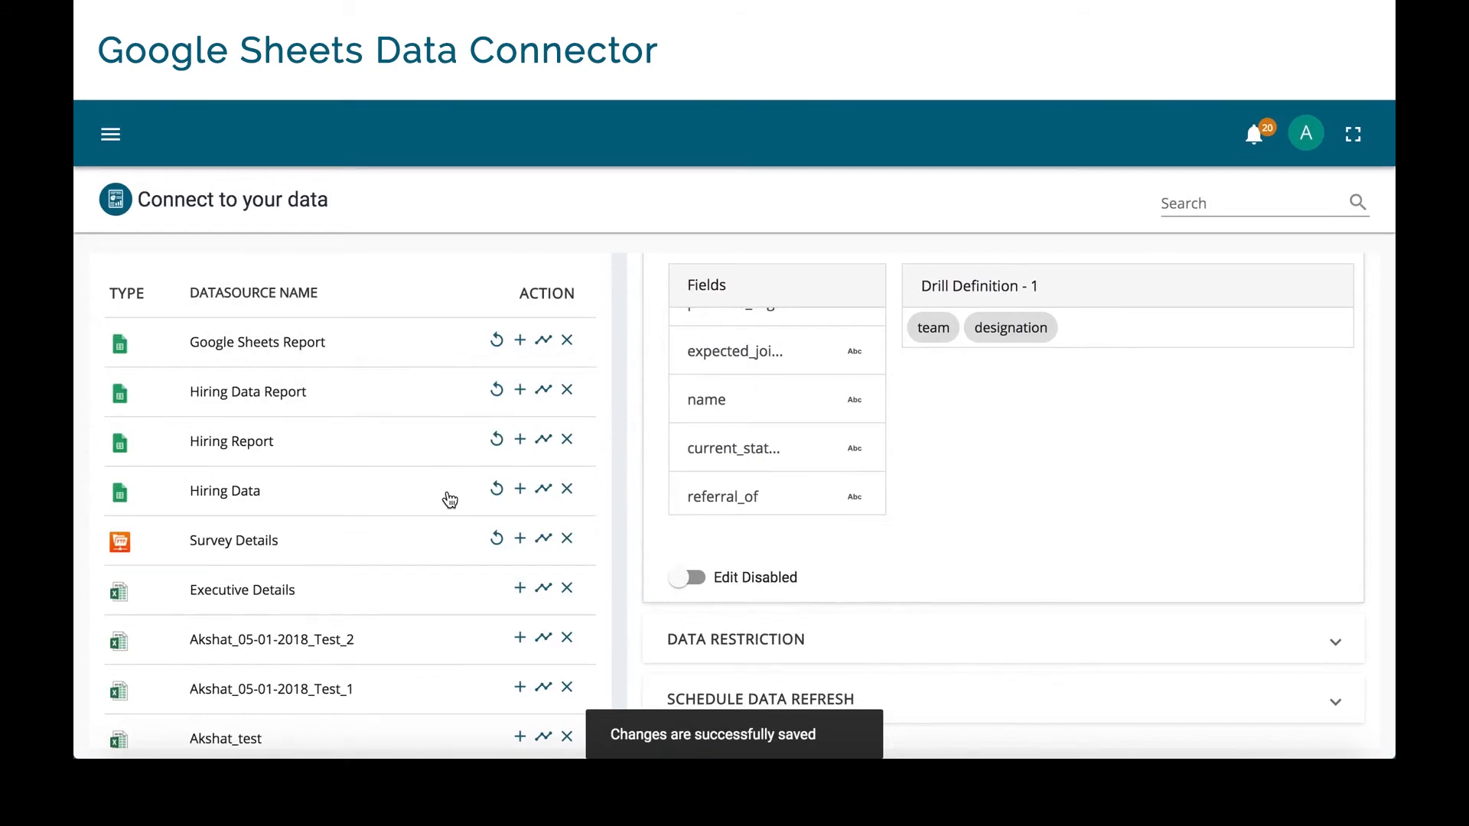
Create a new report named Google Sheet Report from the Google Sheets Report data source.
{"action": "left_click", "coordinate": [544, 342]}
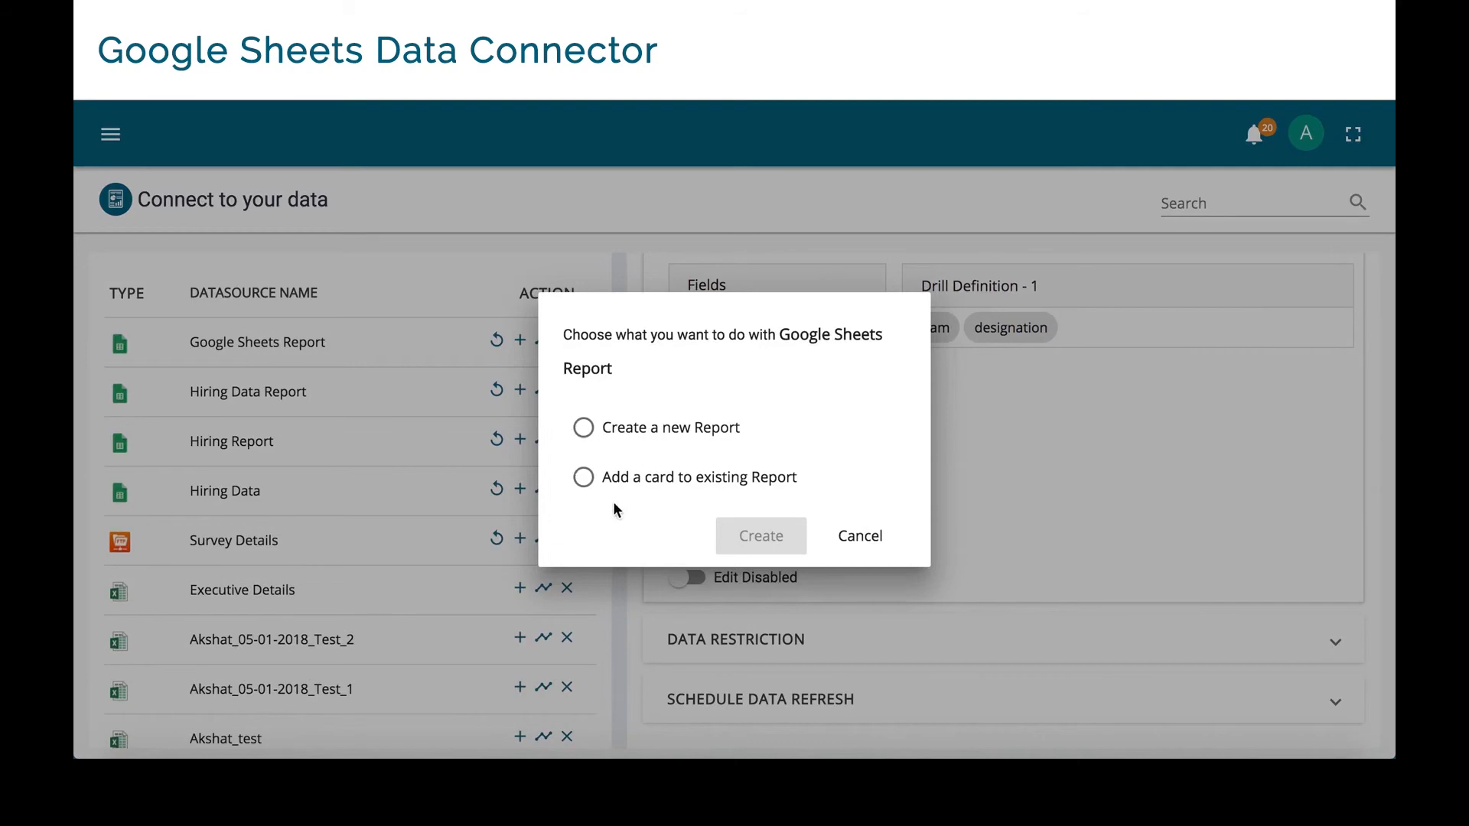
{"action": "left_click", "coordinate": [595, 434]}
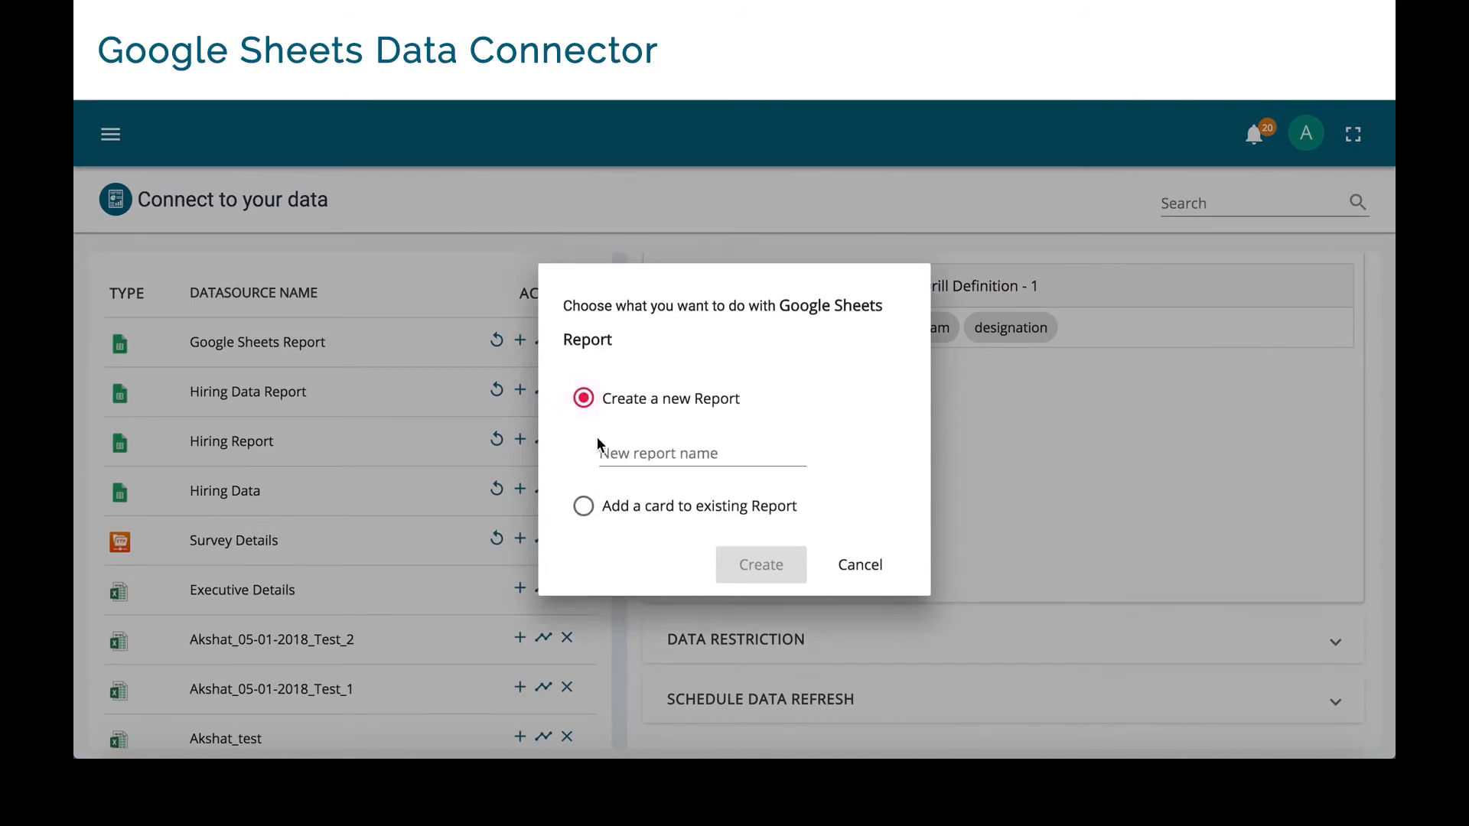
{"action": "left_click", "coordinate": [639, 462]}
{"action": "type", "text": "Google Sheet "}
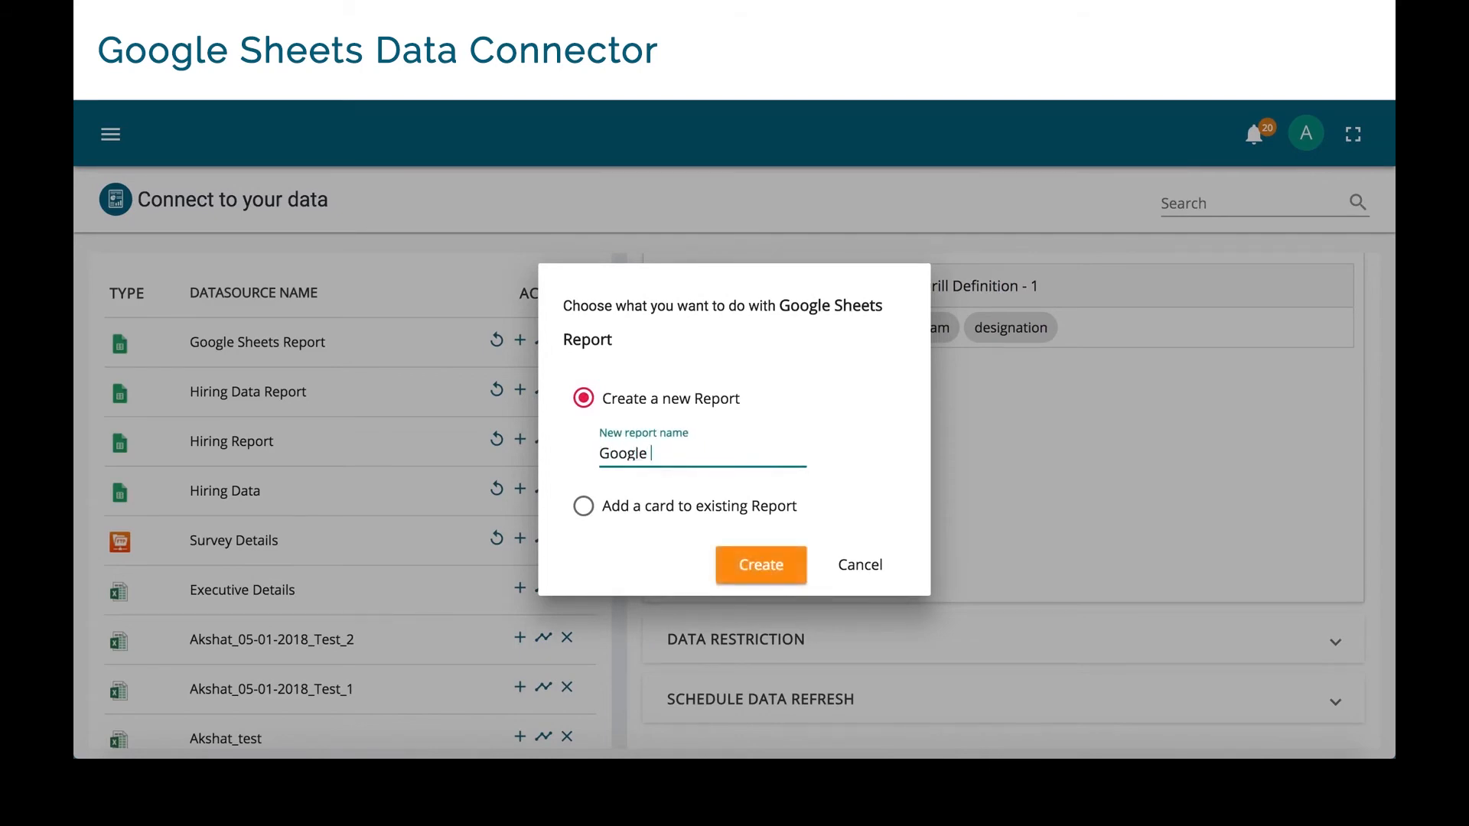
{"action": "type", "text": "Report"}
{"action": "left_click", "coordinate": [773, 569]}
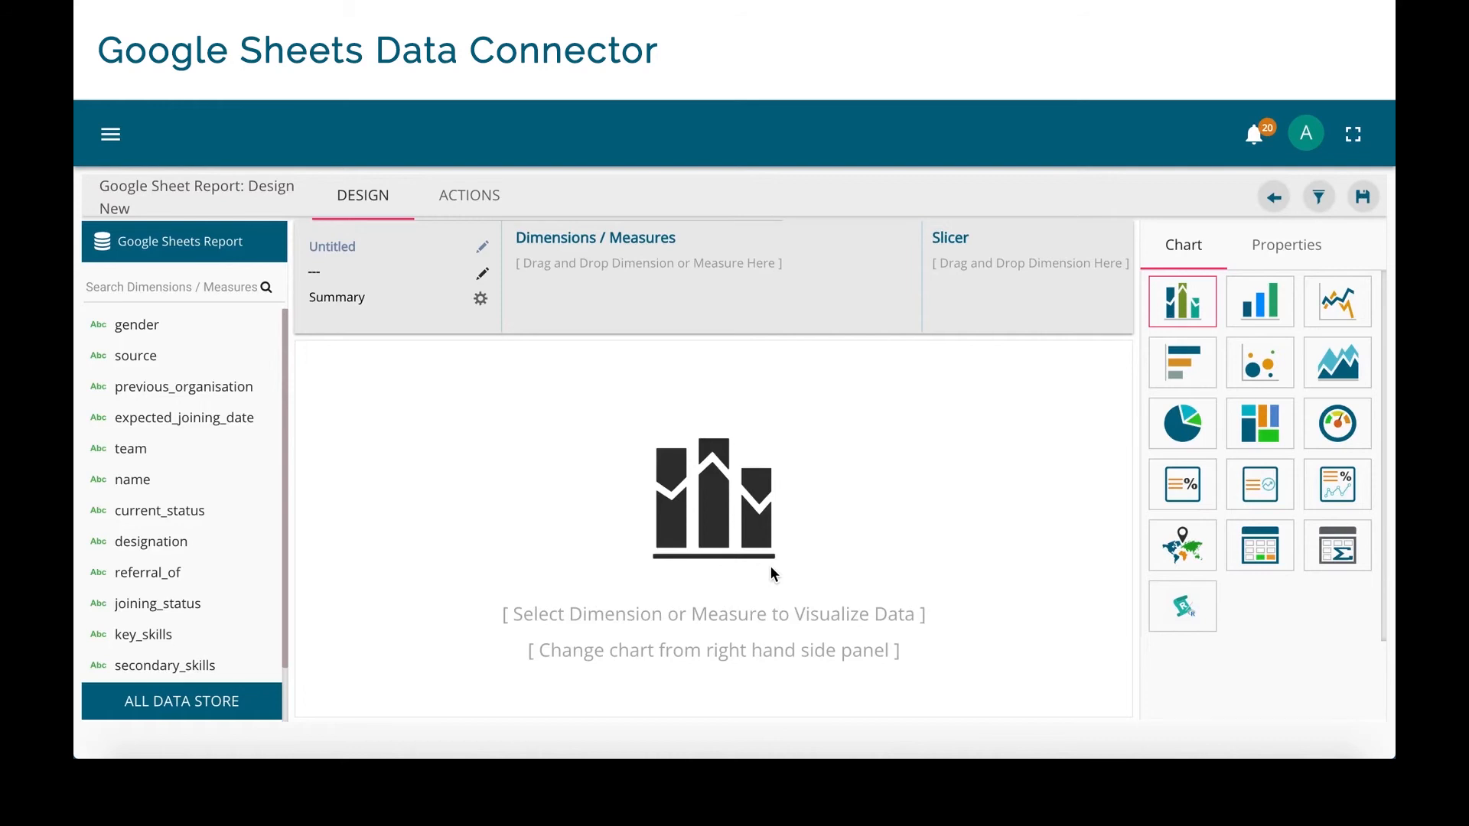
Build a pie chart of the candidate_id count by gender in the report's new view.
{"action": "mouse_move", "coordinate": [285, 633]}
{"action": "left_mouse_down"}
{"action": "mouse_move", "coordinate": [285, 670]}
{"action": "mouse_move", "coordinate": [276, 607]}
{"action": "left_mouse_up"}
{"action": "left_click_drag", "start_coordinate": [151, 323], "coordinate": [552, 266]}
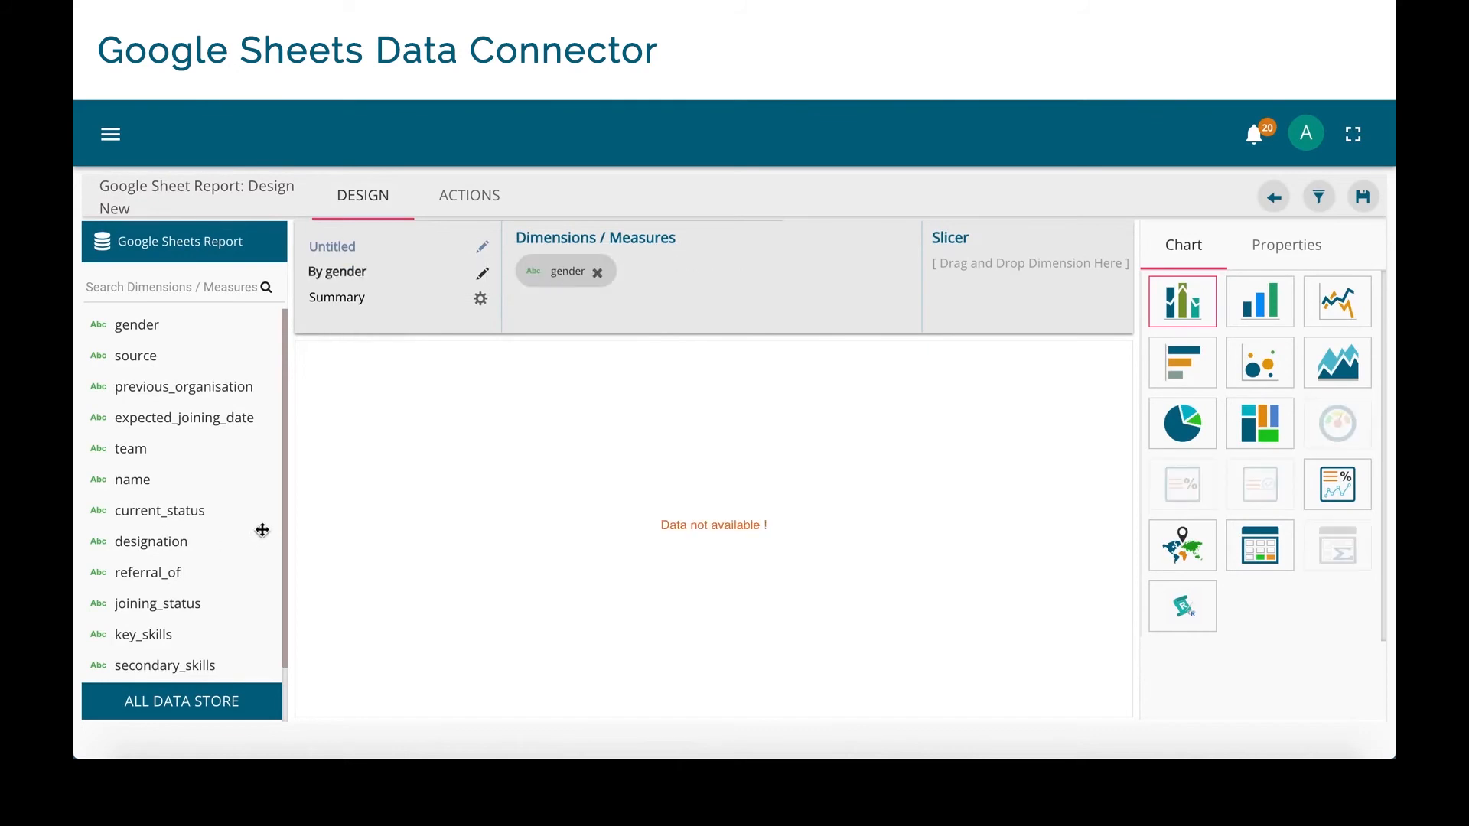
{"action": "left_click_drag", "start_coordinate": [283, 525], "coordinate": [276, 583]}
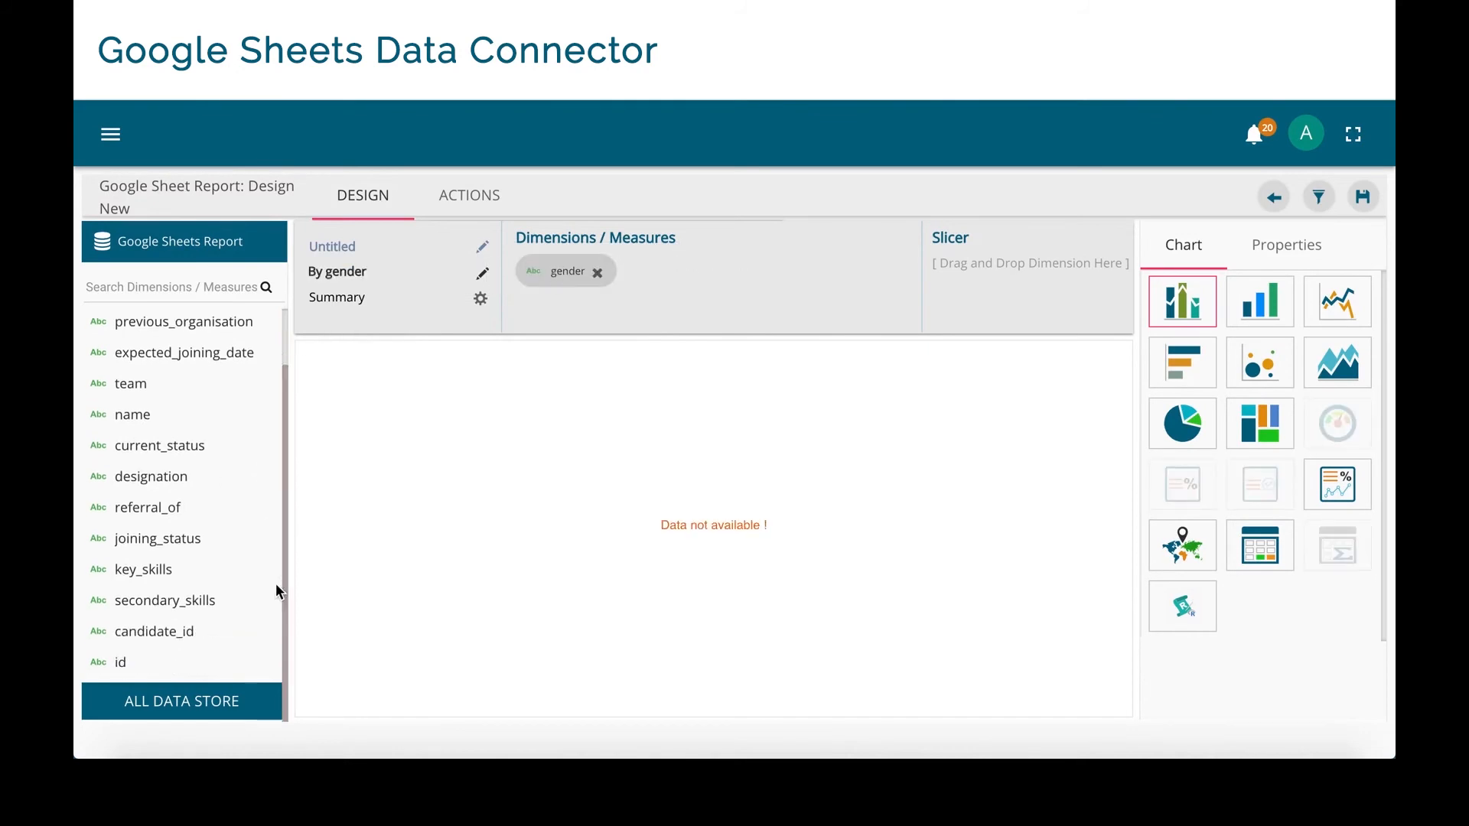
{"action": "left_click_drag", "start_coordinate": [150, 629], "coordinate": [675, 274]}
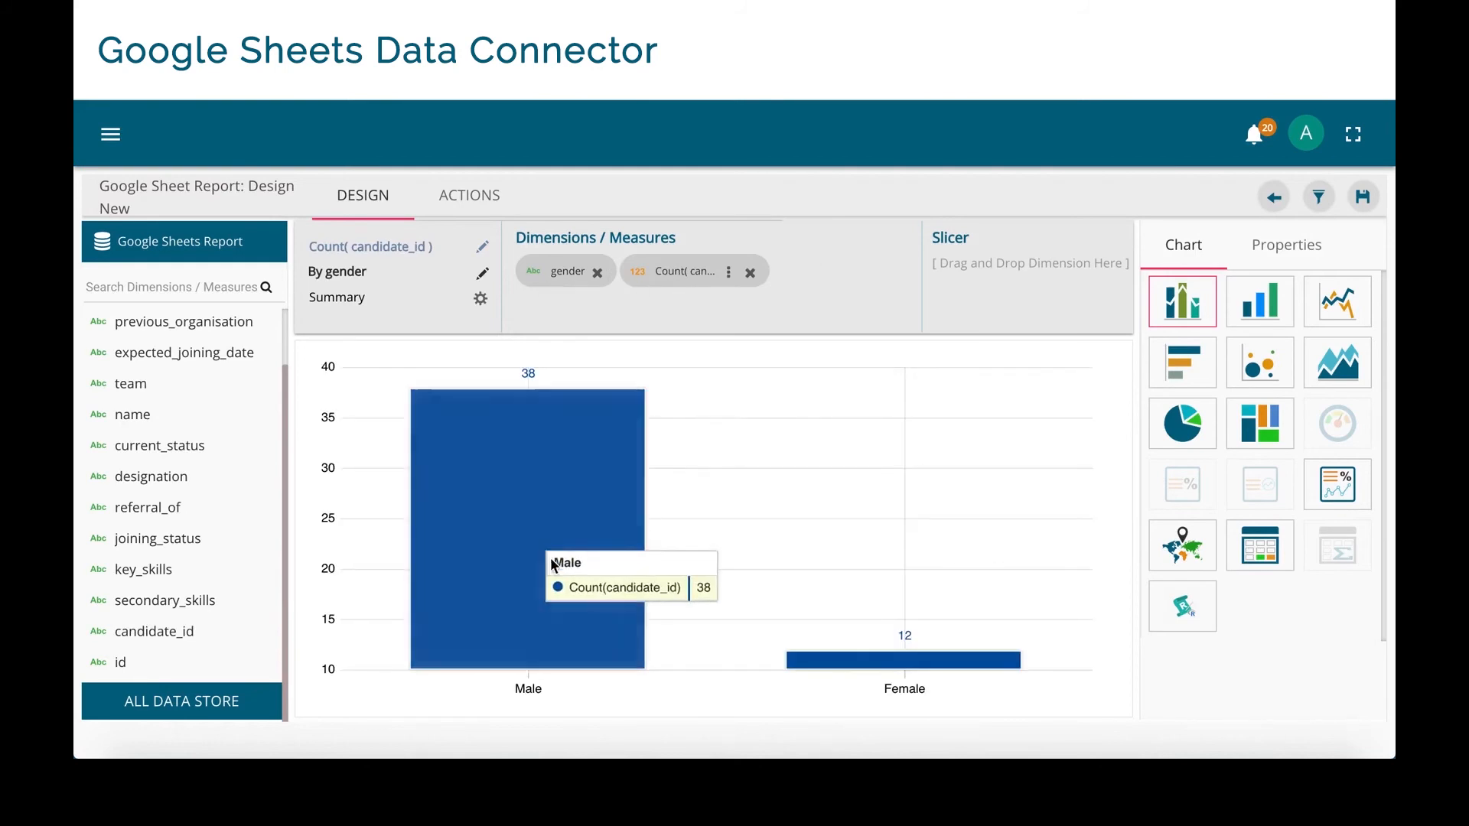
{"action": "left_click", "coordinate": [1187, 430]}
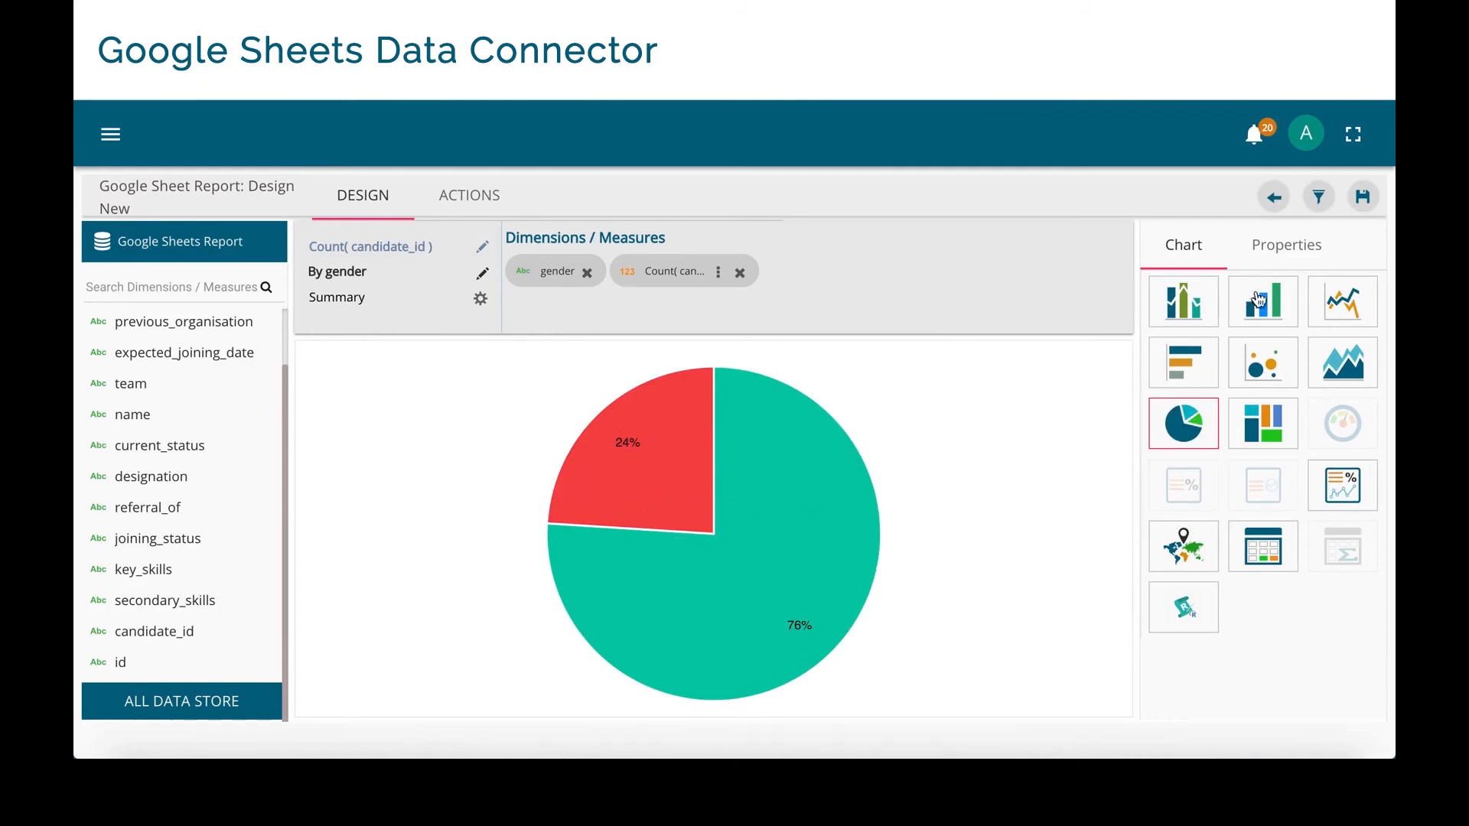
Save the gender pie chart view and enlarge its card on the report canvas.
{"action": "left_click", "coordinate": [1366, 199]}
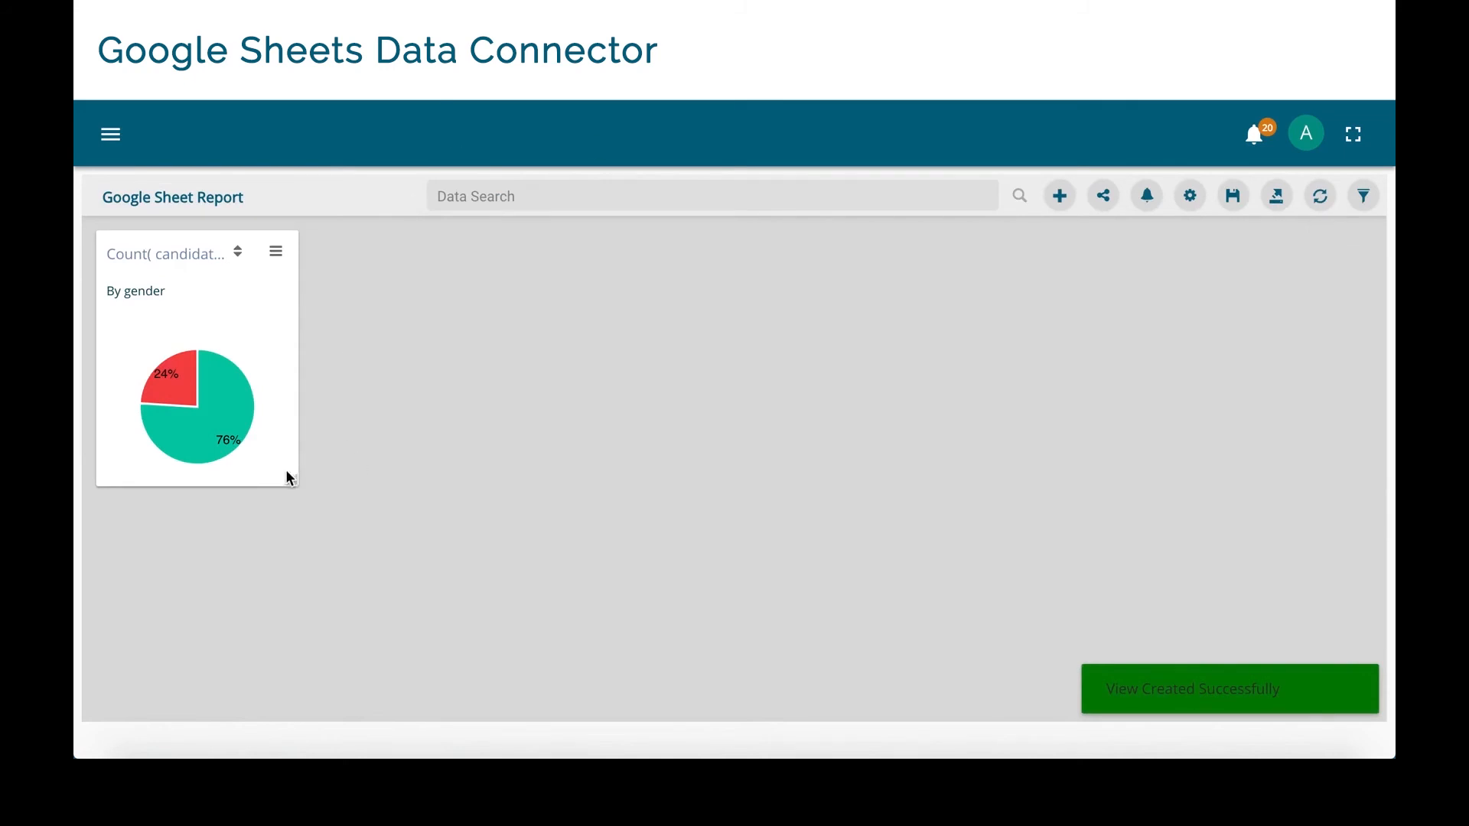
{"action": "left_click_drag", "start_coordinate": [298, 484], "coordinate": [385, 530]}
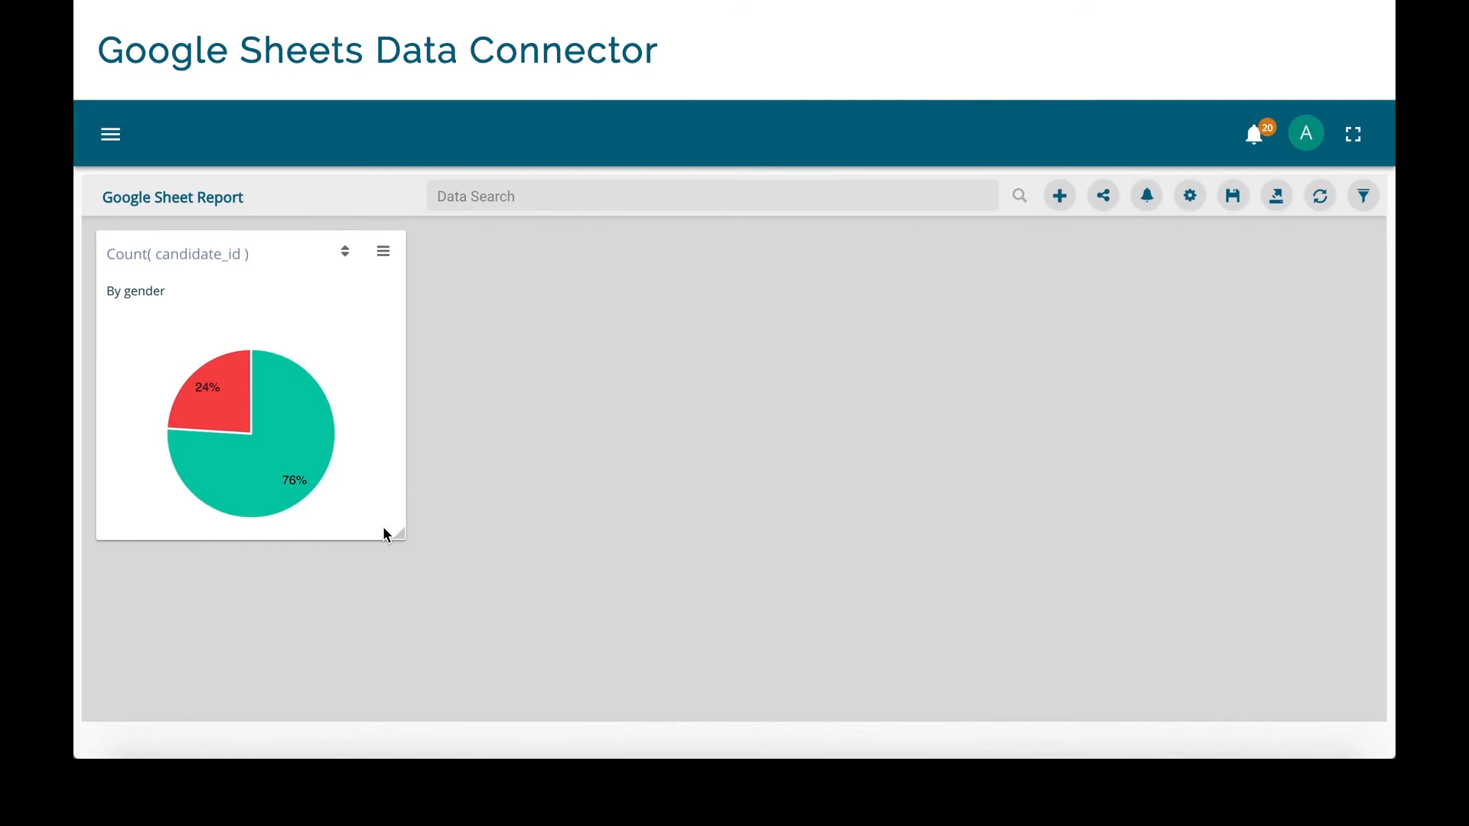
Add another view charting the candidate_id count by designation, with gender as the slicer.
{"action": "left_click", "coordinate": [1060, 197]}
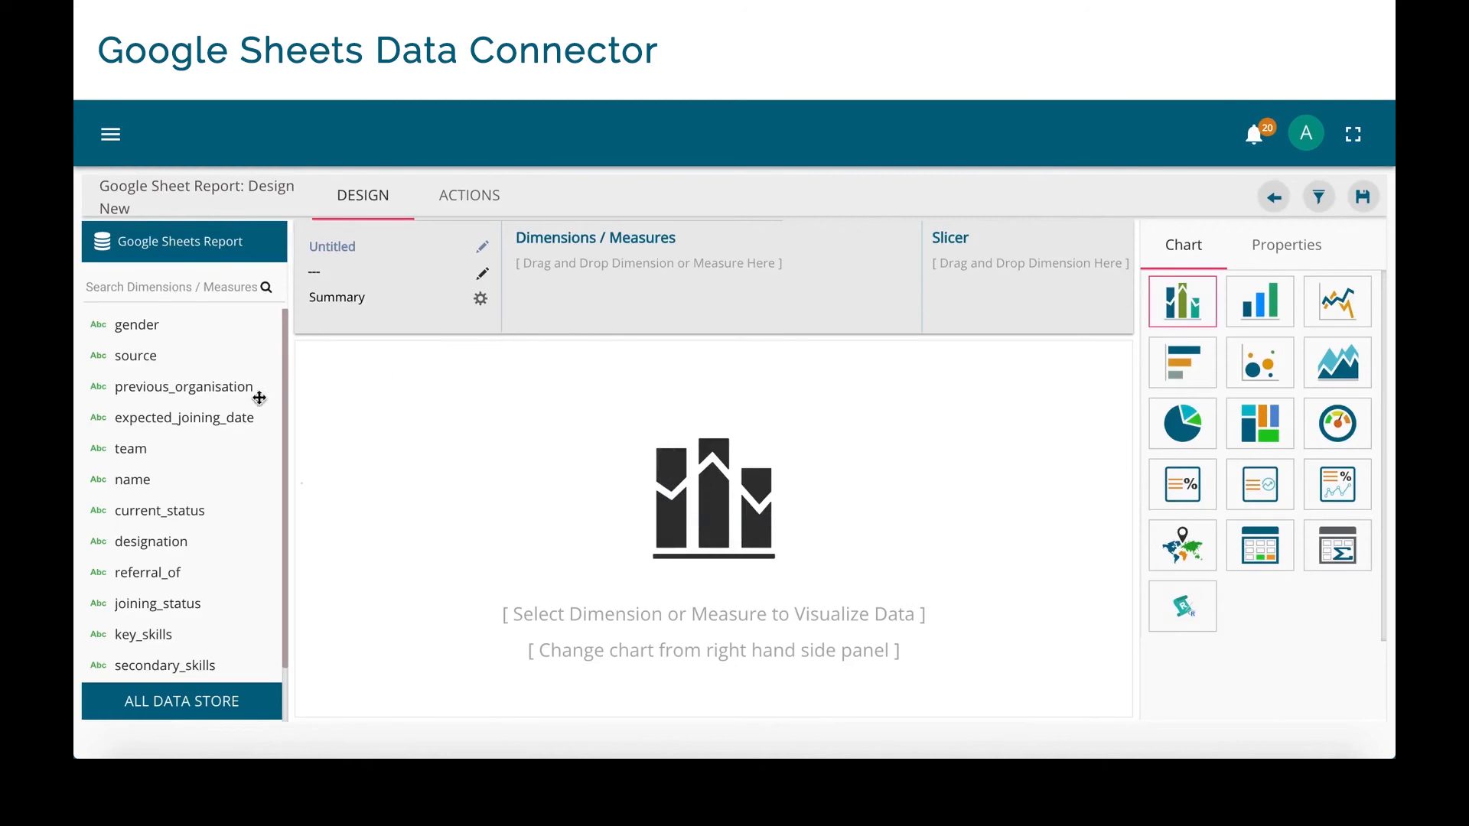
{"action": "mouse_move", "coordinate": [288, 398]}
{"action": "left_mouse_down"}
{"action": "mouse_move", "coordinate": [285, 456]}
{"action": "mouse_move", "coordinate": [284, 392]}
{"action": "left_mouse_up"}
{"action": "left_click_drag", "start_coordinate": [170, 544], "coordinate": [584, 282]}
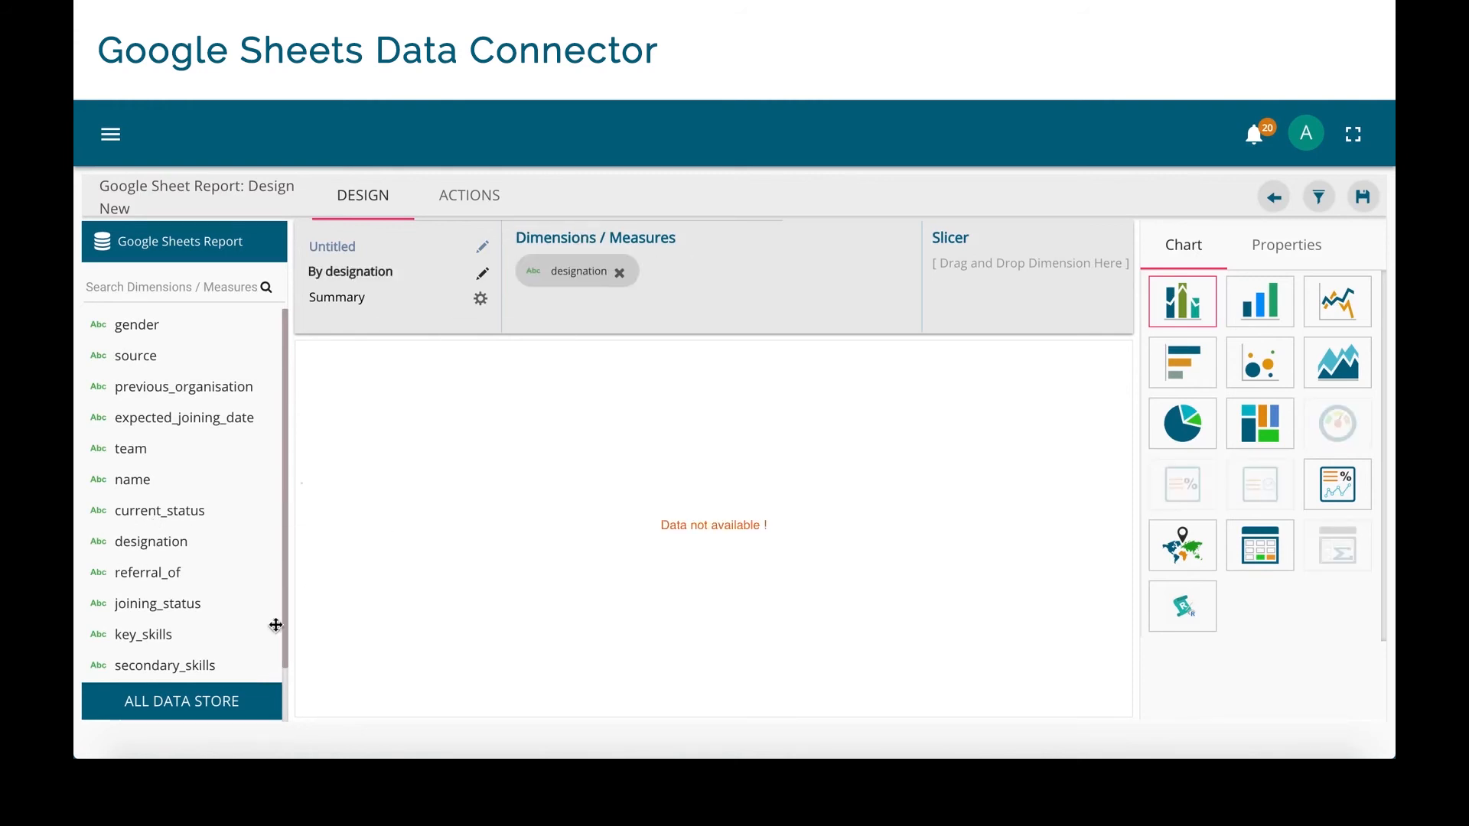
{"action": "left_click_drag", "start_coordinate": [289, 641], "coordinate": [286, 704]}
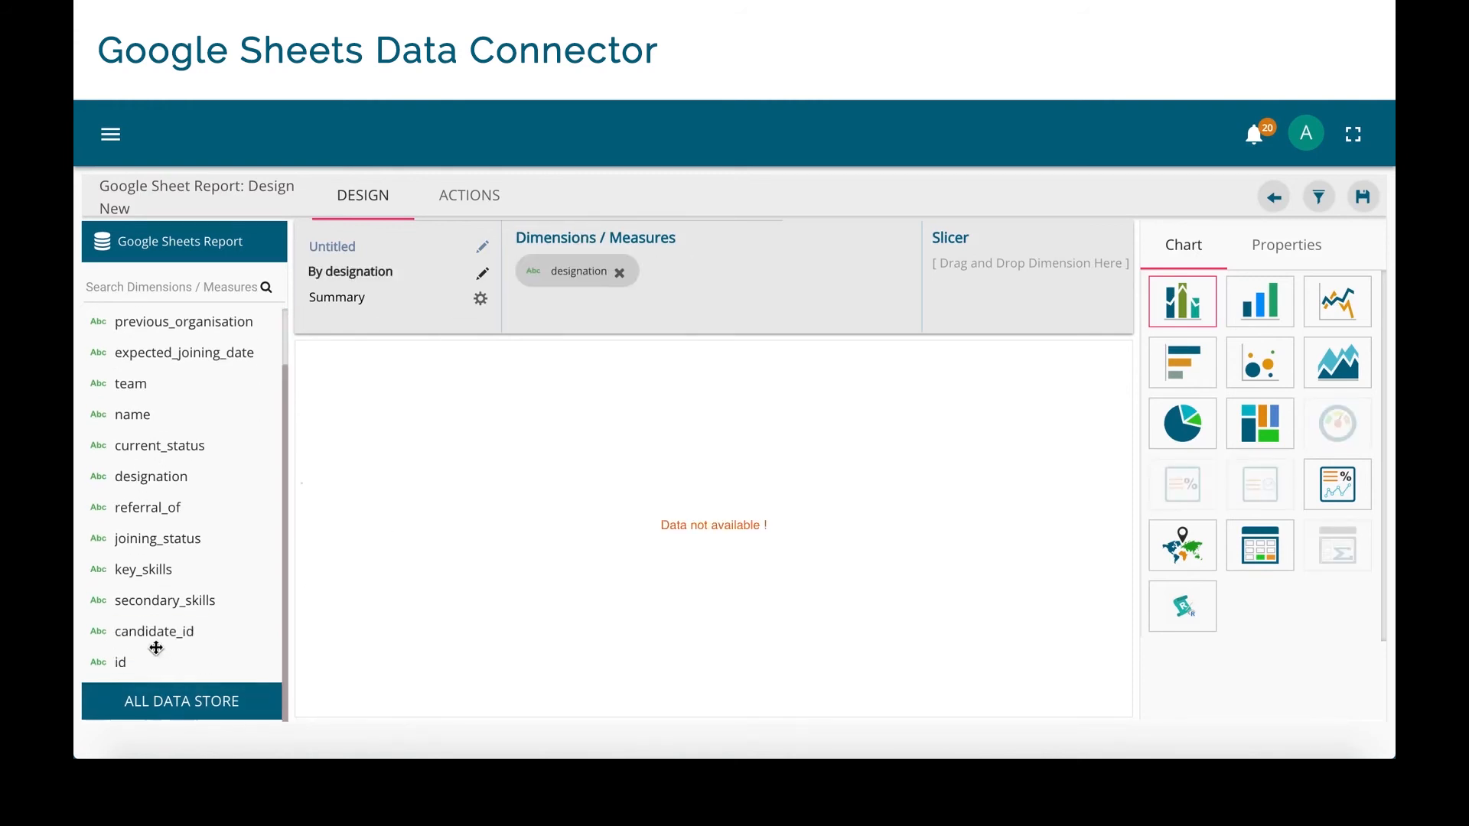
{"action": "left_click_drag", "start_coordinate": [176, 635], "coordinate": [726, 266]}
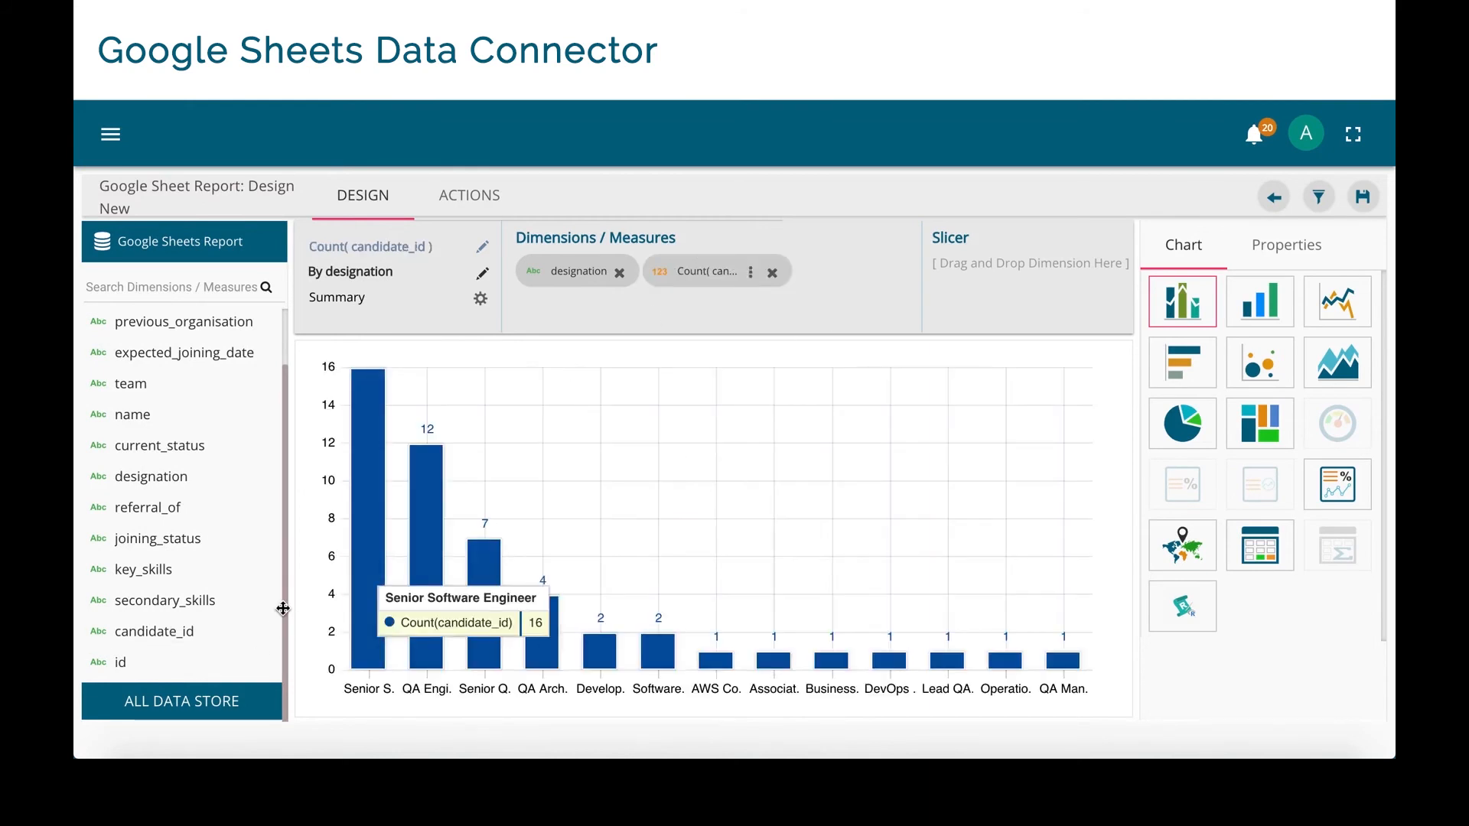
{"action": "left_click_drag", "start_coordinate": [283, 608], "coordinate": [288, 557]}
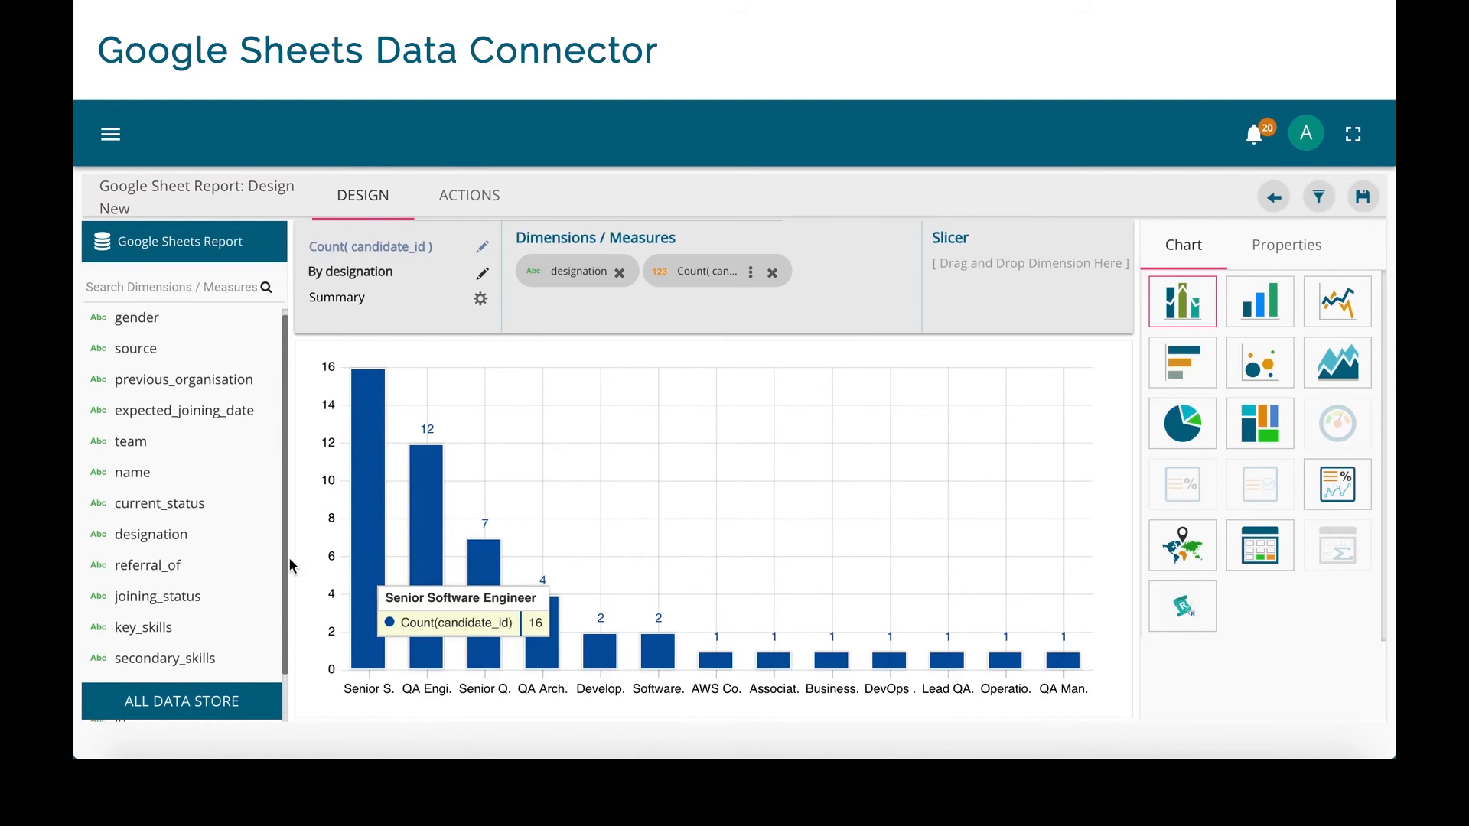
{"action": "left_click_drag", "start_coordinate": [137, 316], "coordinate": [973, 271]}
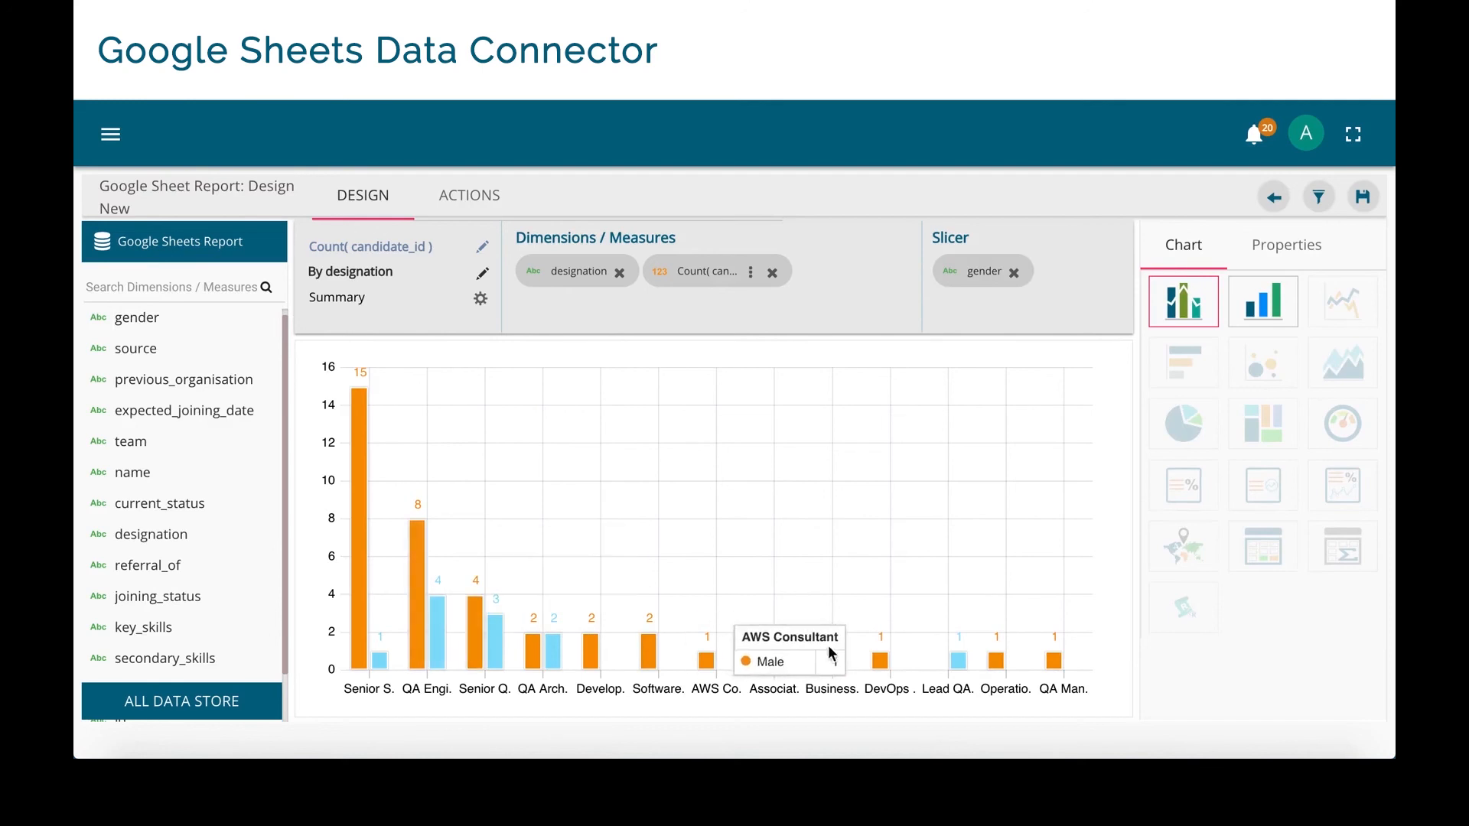
Save the designation chart view and enlarge its card to match the height of the gender card.
{"action": "left_click", "coordinate": [1362, 197]}
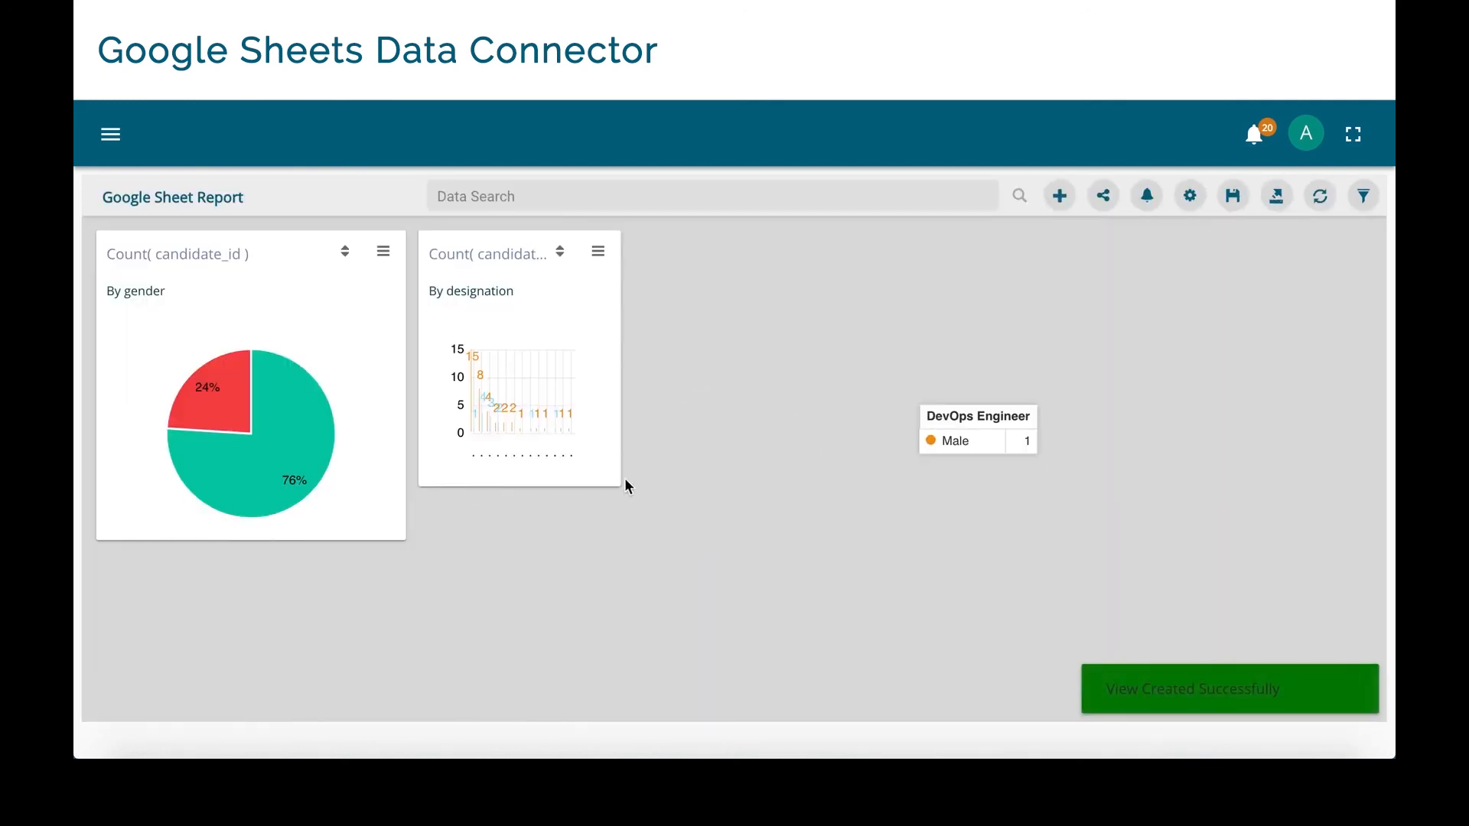
{"action": "left_click_drag", "start_coordinate": [619, 486], "coordinate": [1067, 548]}
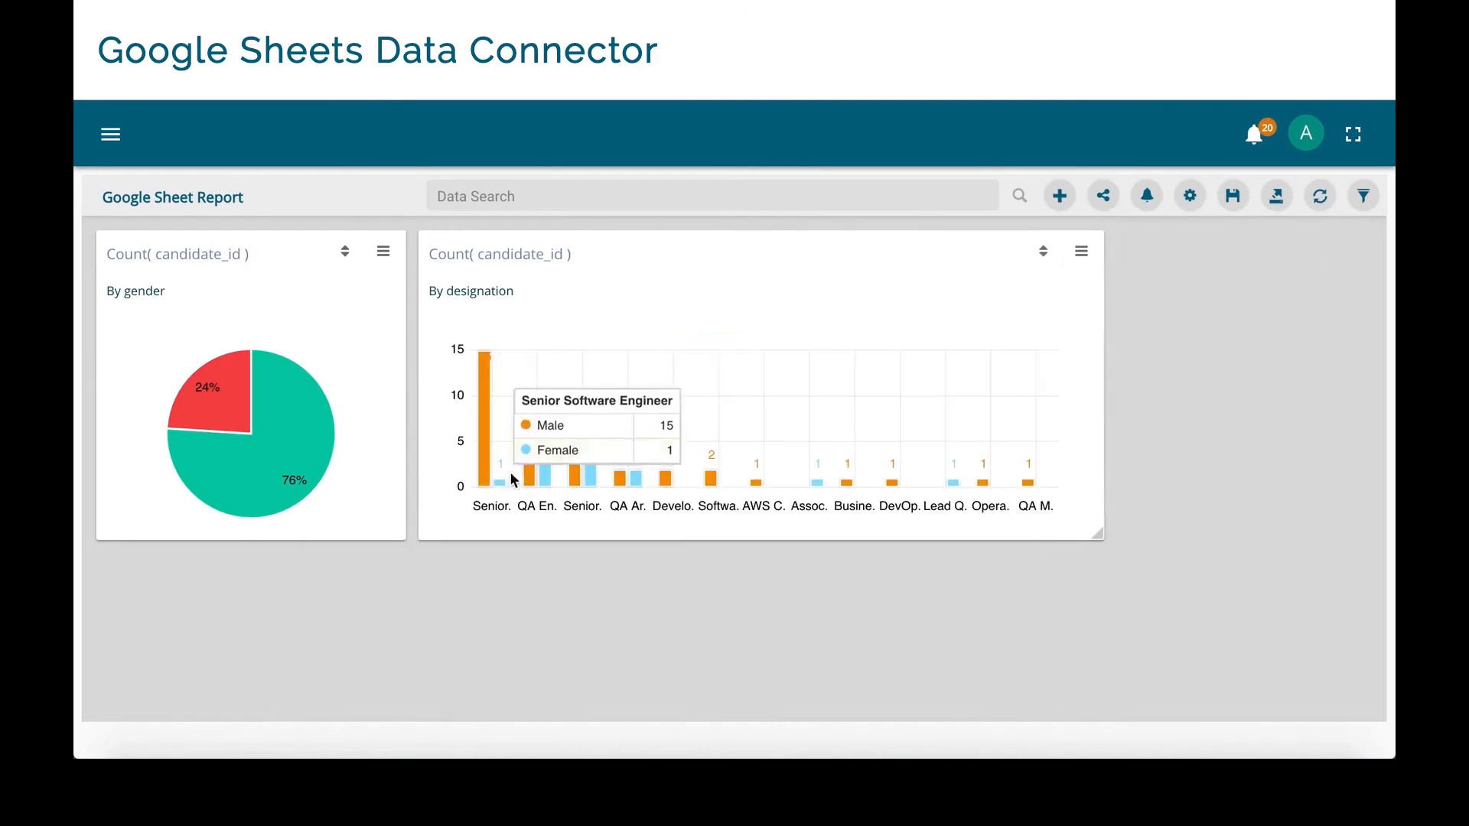
Restyle the designation chart with stacked columns, no data labels and descending order by count( candidate_id ), and save the view.
{"action": "left_click", "coordinate": [1081, 253]}
{"action": "left_click", "coordinate": [1052, 297]}
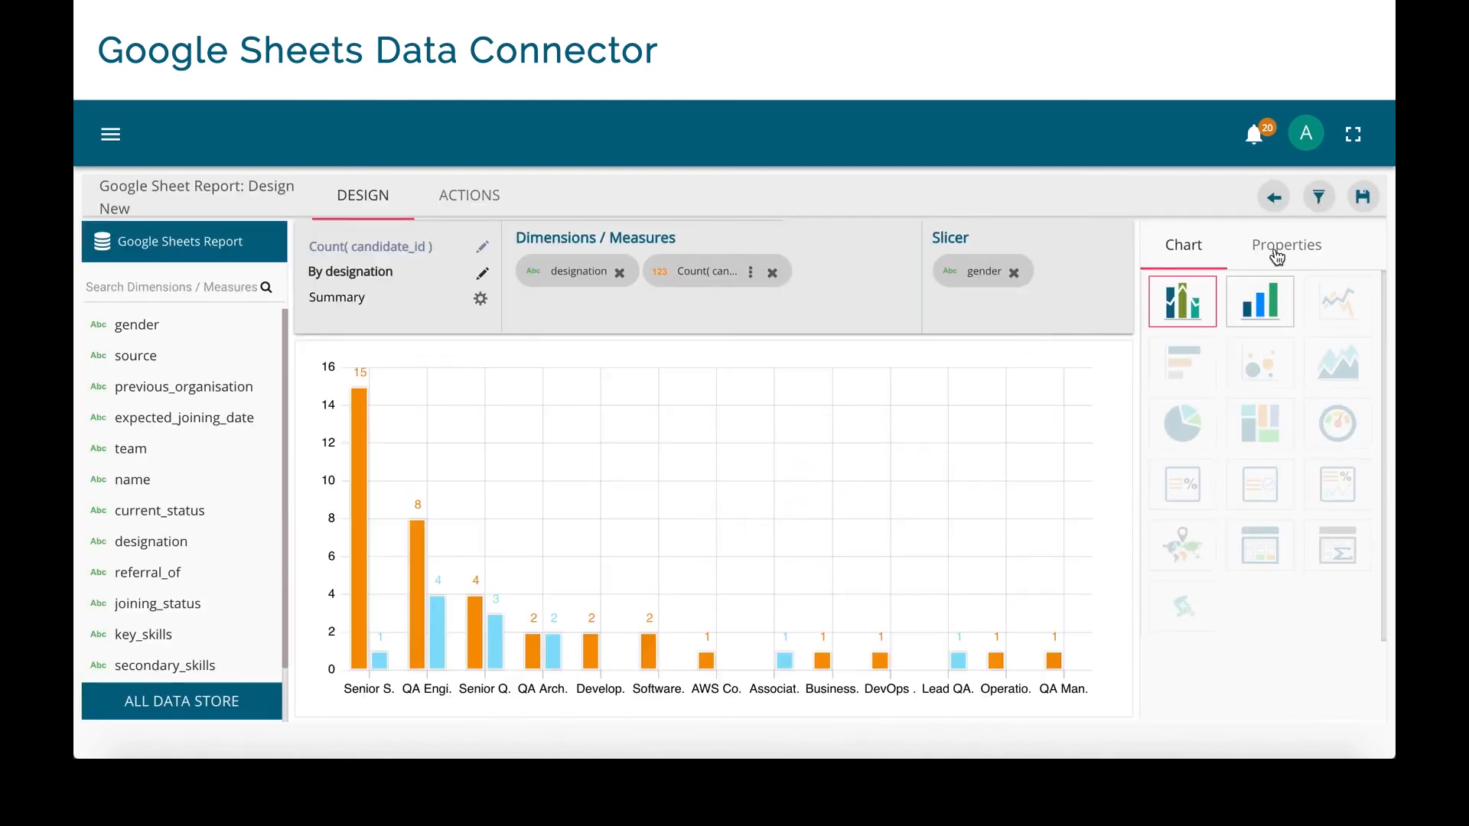
{"action": "left_click", "coordinate": [1276, 252]}
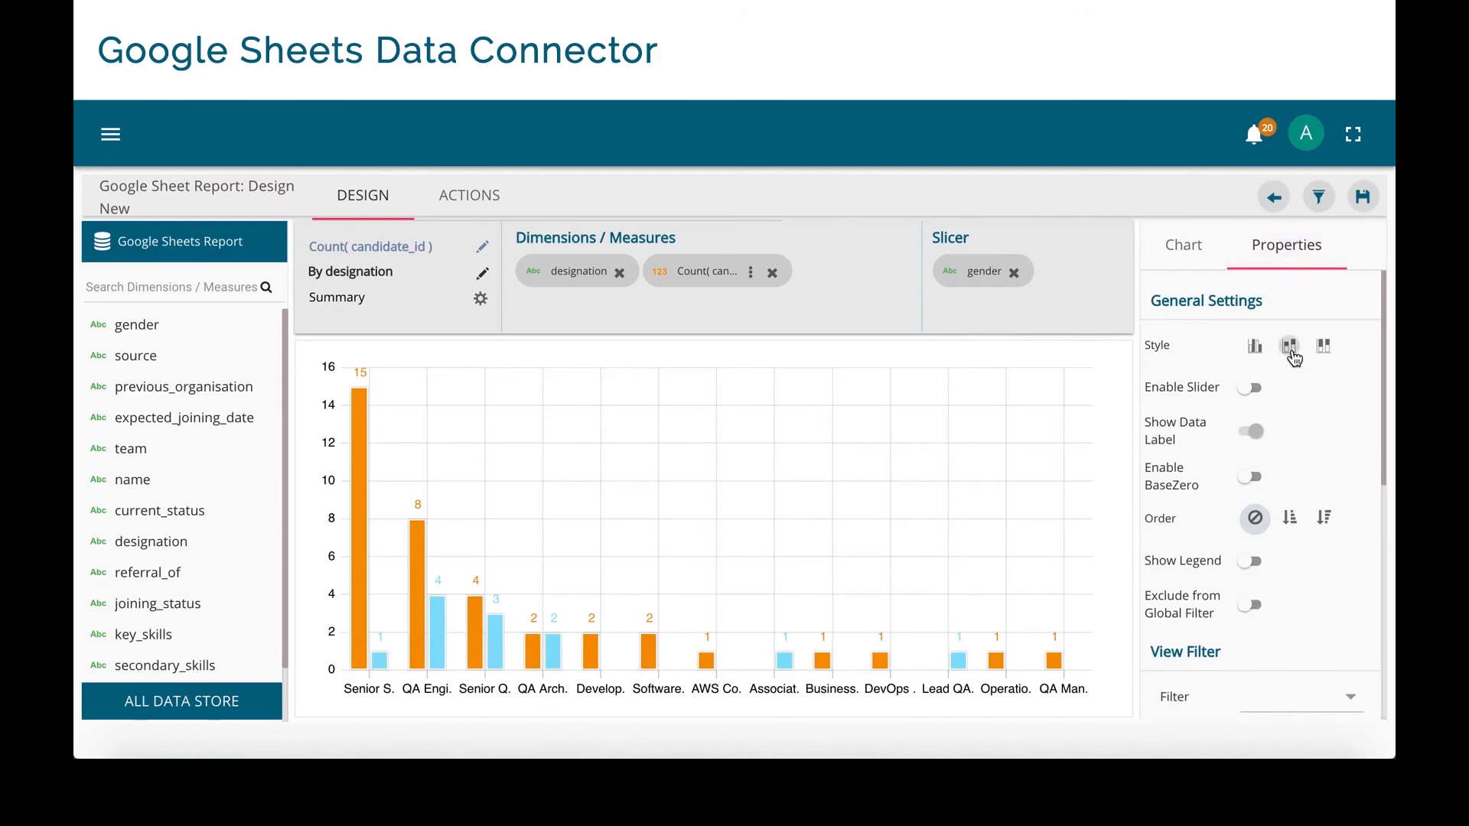
{"action": "left_click", "coordinate": [1291, 352]}
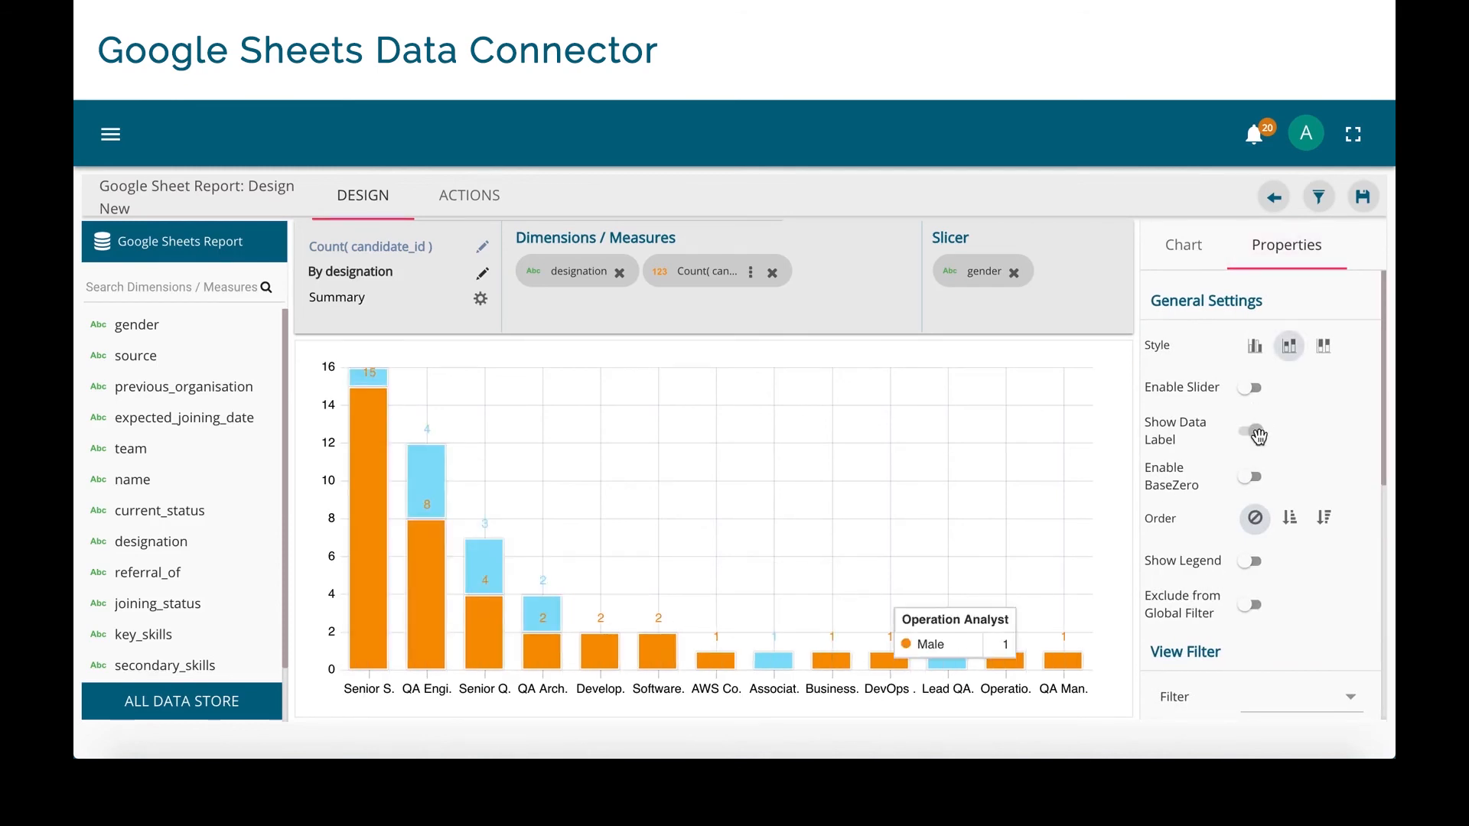
{"action": "left_click", "coordinate": [1294, 520]}
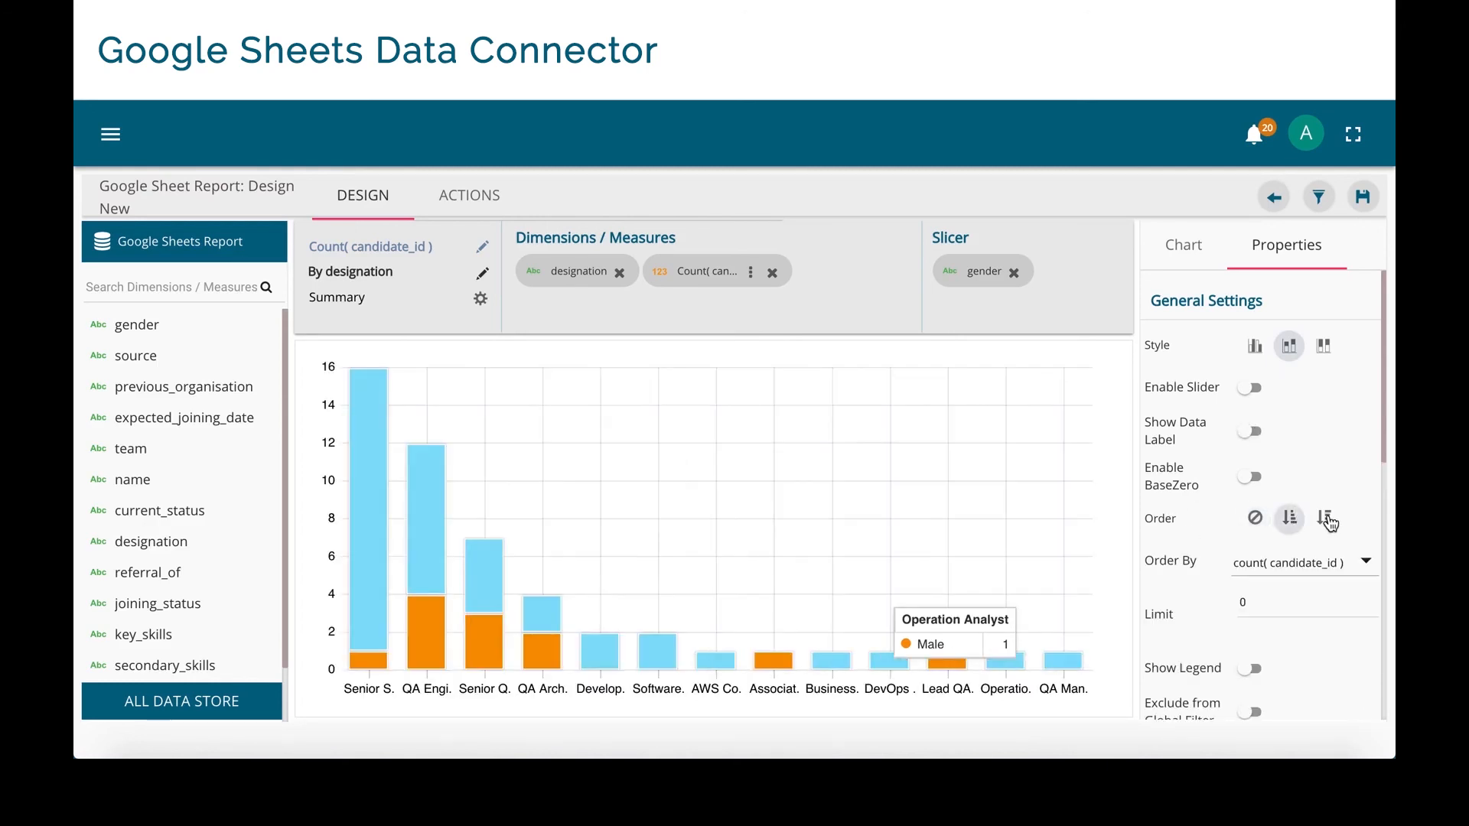
{"action": "left_click", "coordinate": [1327, 519]}
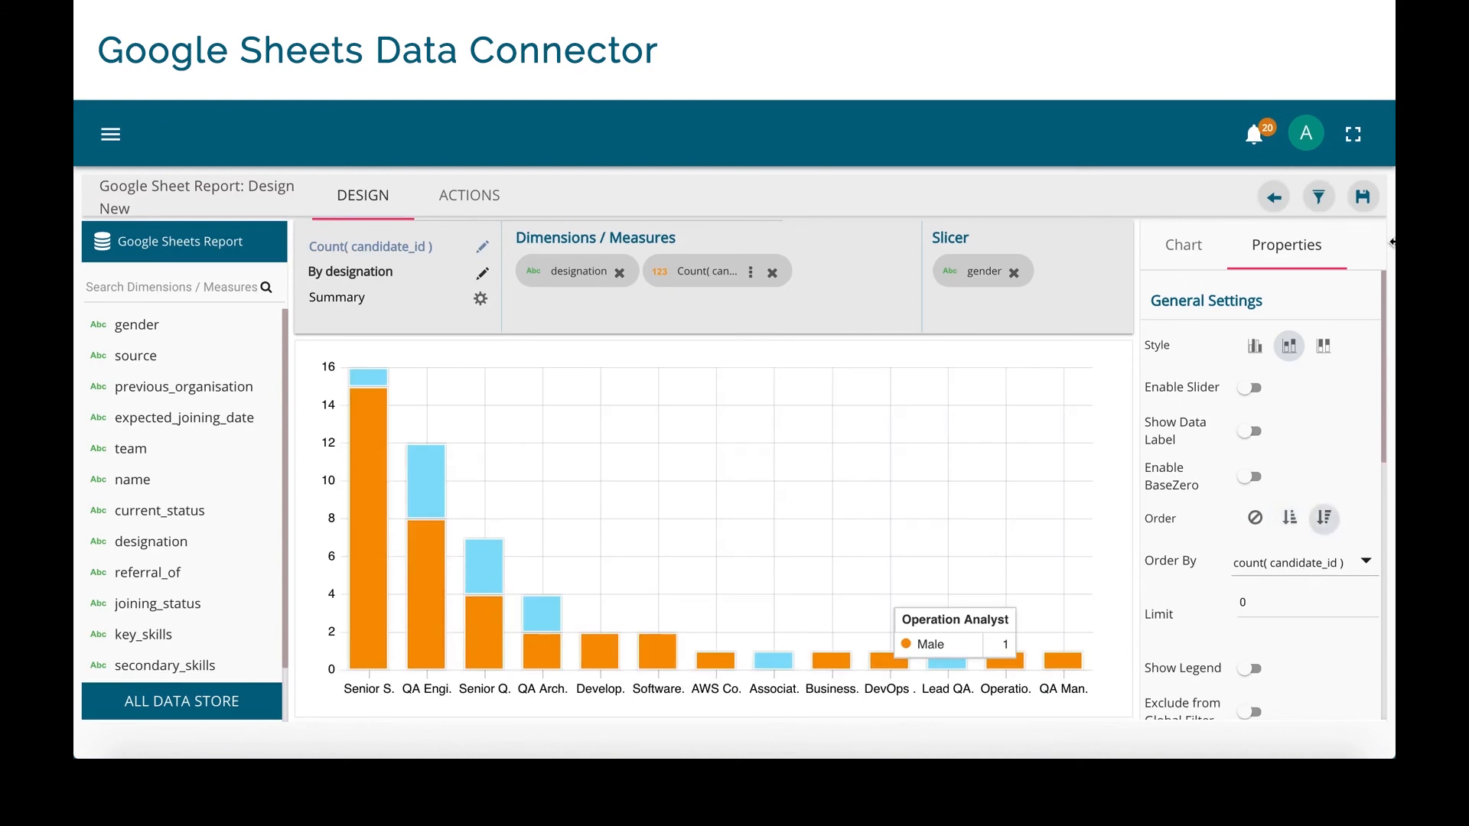
{"action": "left_click", "coordinate": [1362, 196]}
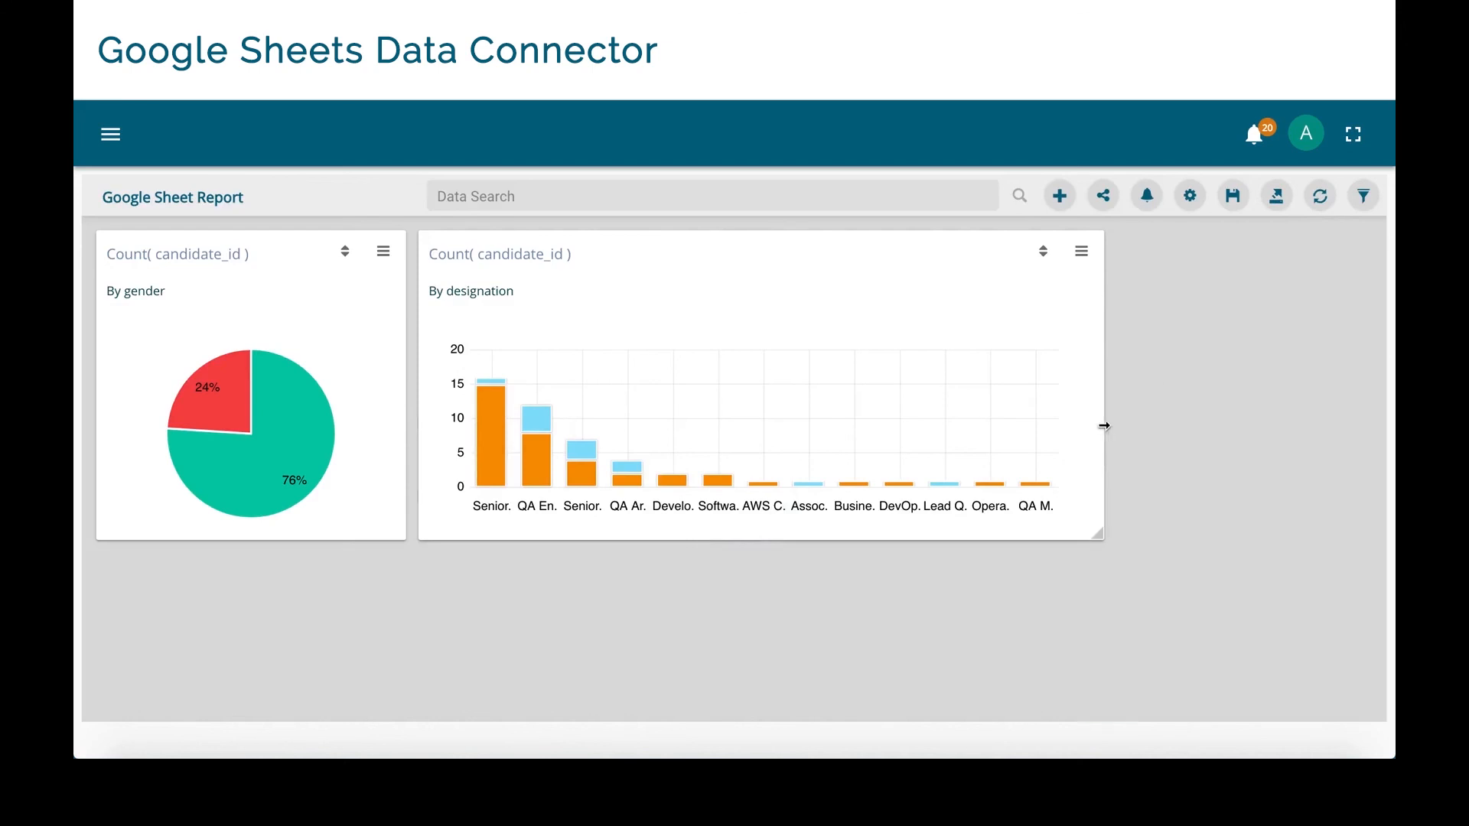
Widen the designation card further and save the story.
{"action": "left_click_drag", "start_coordinate": [1102, 426], "coordinate": [1210, 432]}
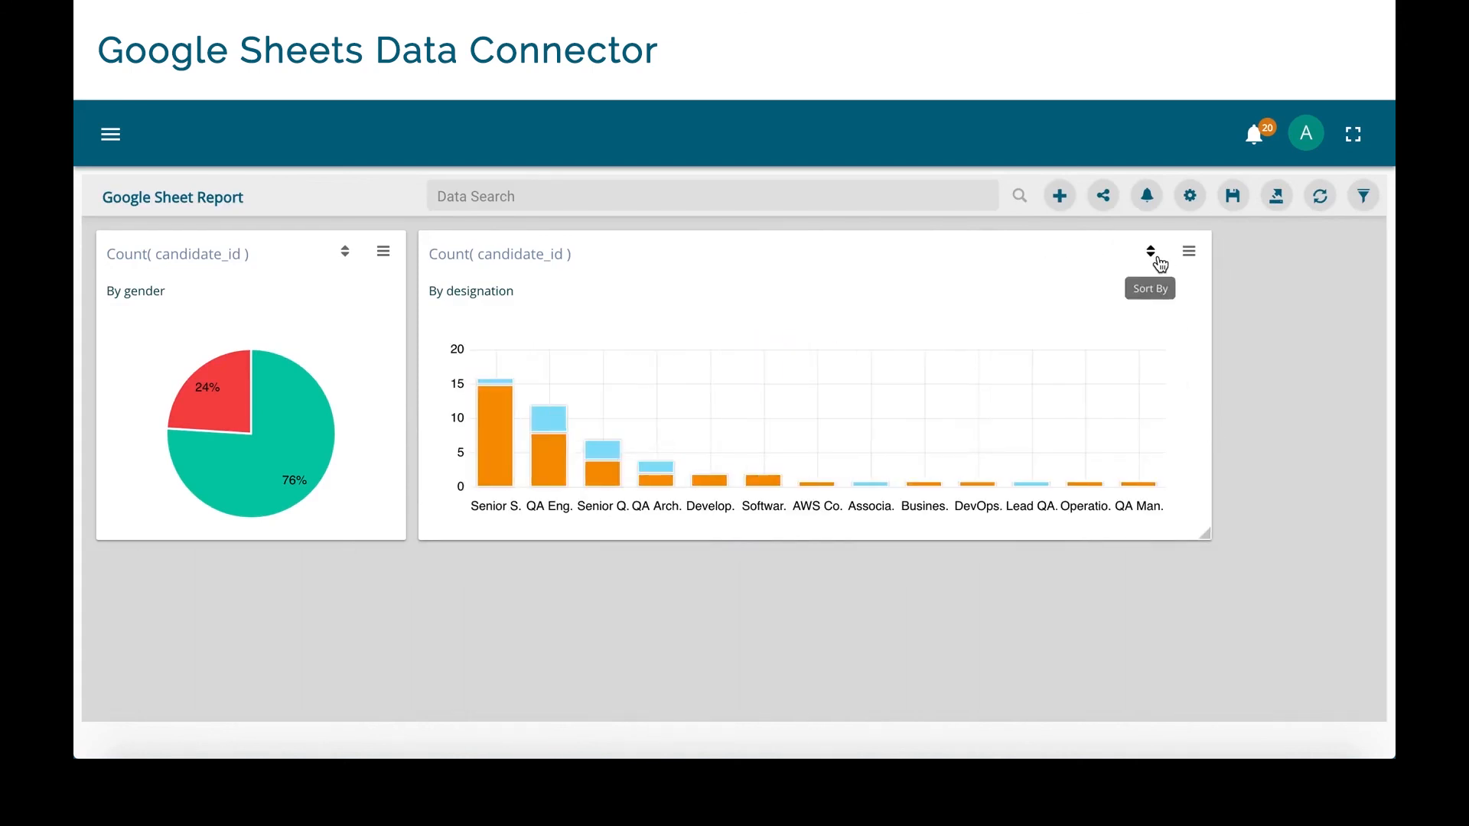
{"action": "left_click", "coordinate": [1229, 206]}
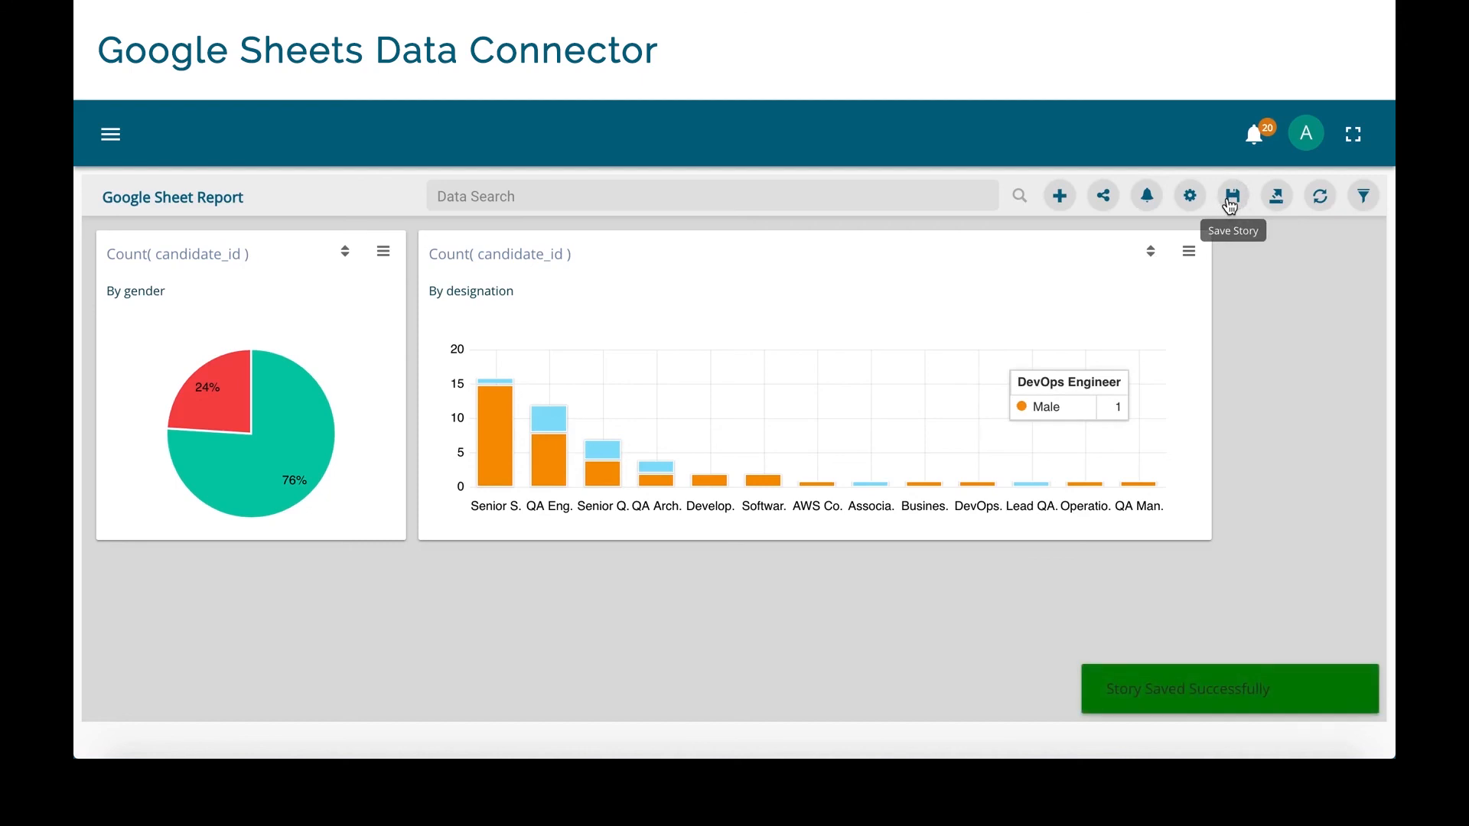
Open the saved Google Sheet Report from My Document in Reports & Dashboards.
{"action": "left_click", "coordinate": [112, 138]}
{"action": "left_click", "coordinate": [273, 266]}
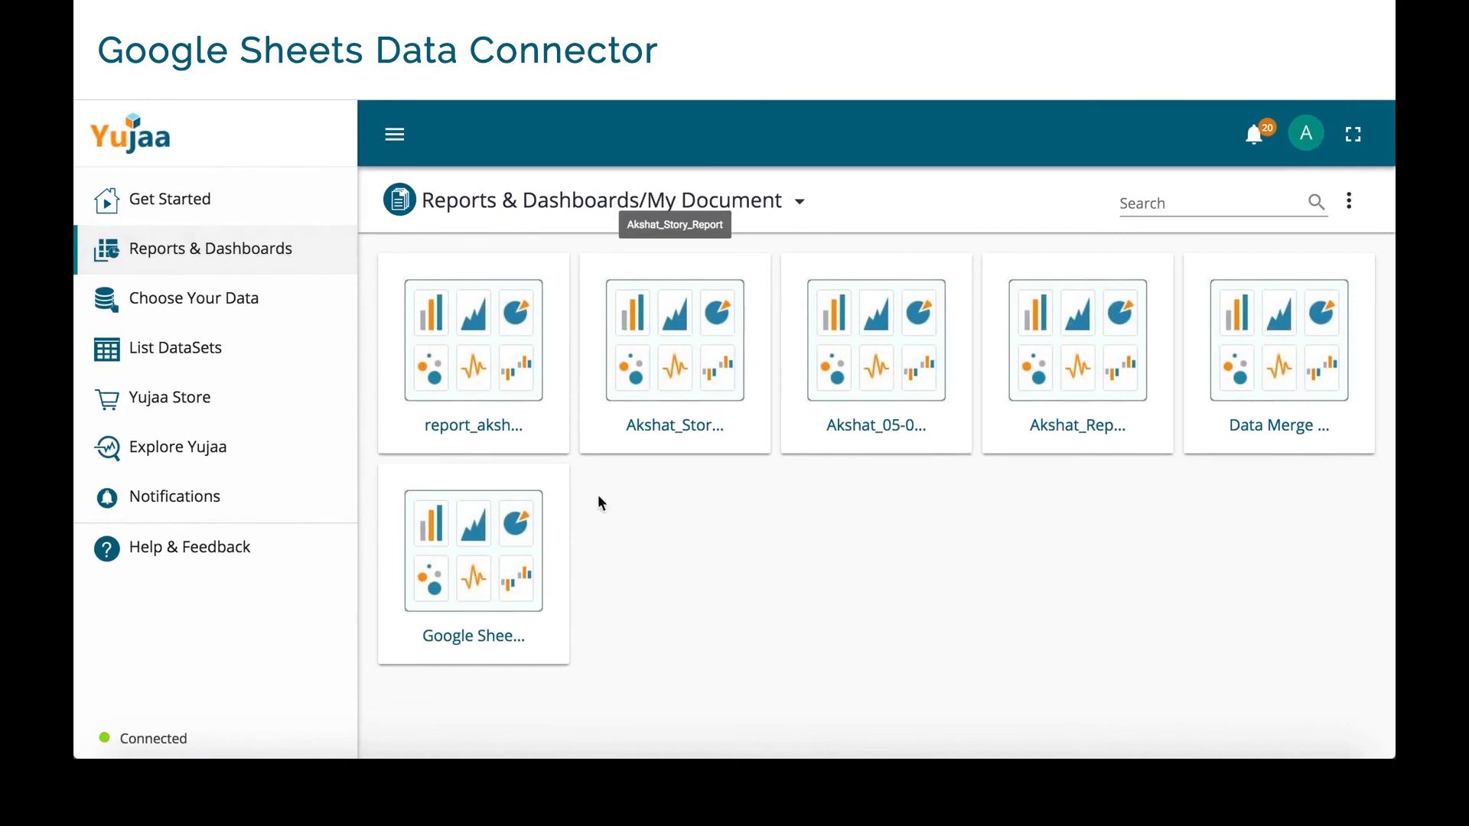
{"action": "left_click", "coordinate": [476, 604]}
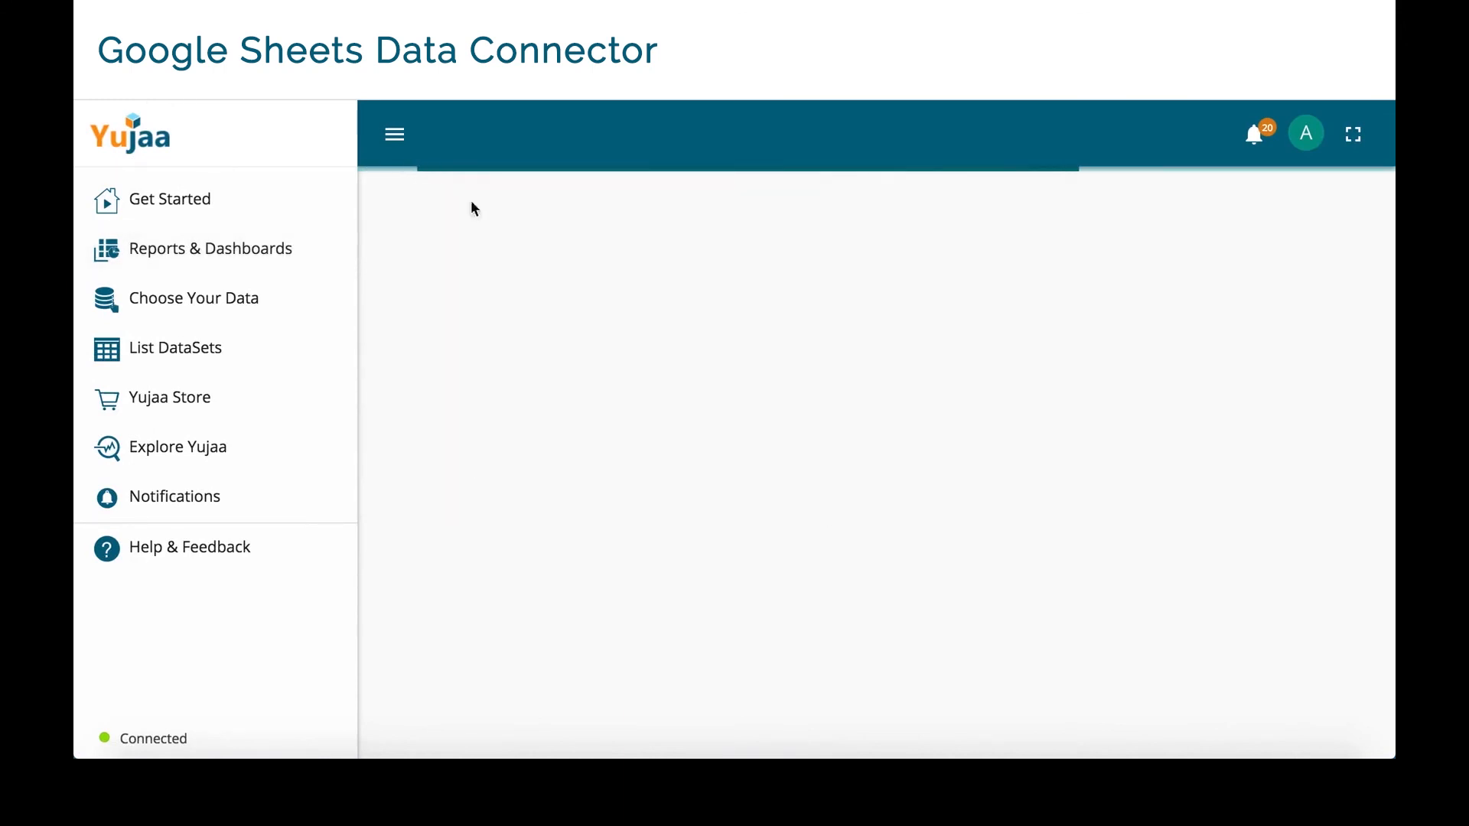